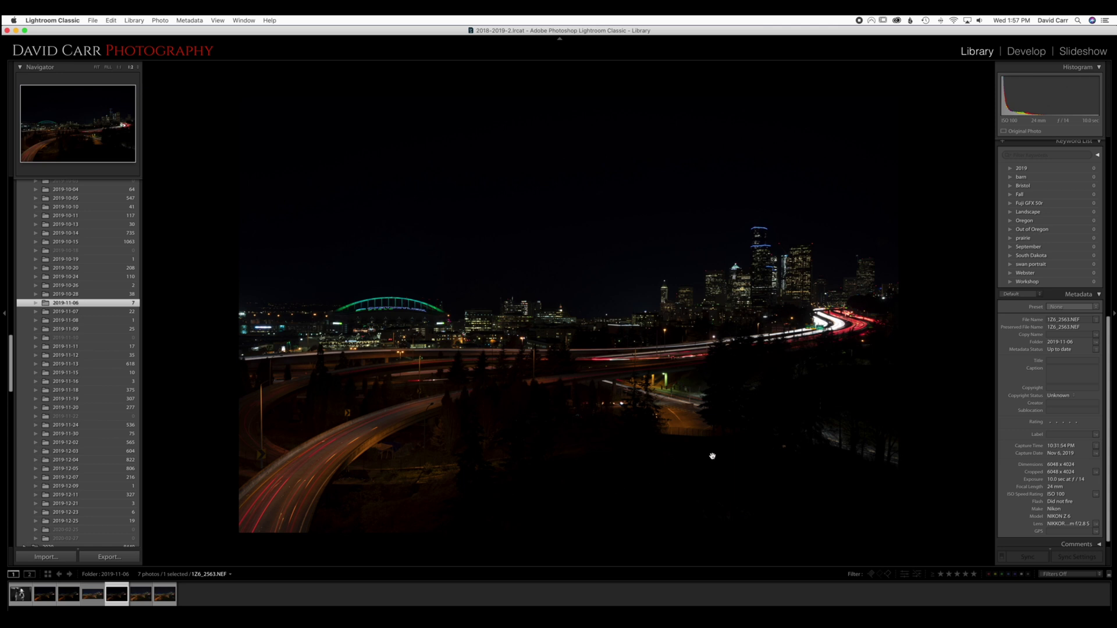
# Open the selected night skyline photo for developing and set its Exposure to +2.75.
pyautogui.click(1026, 52)
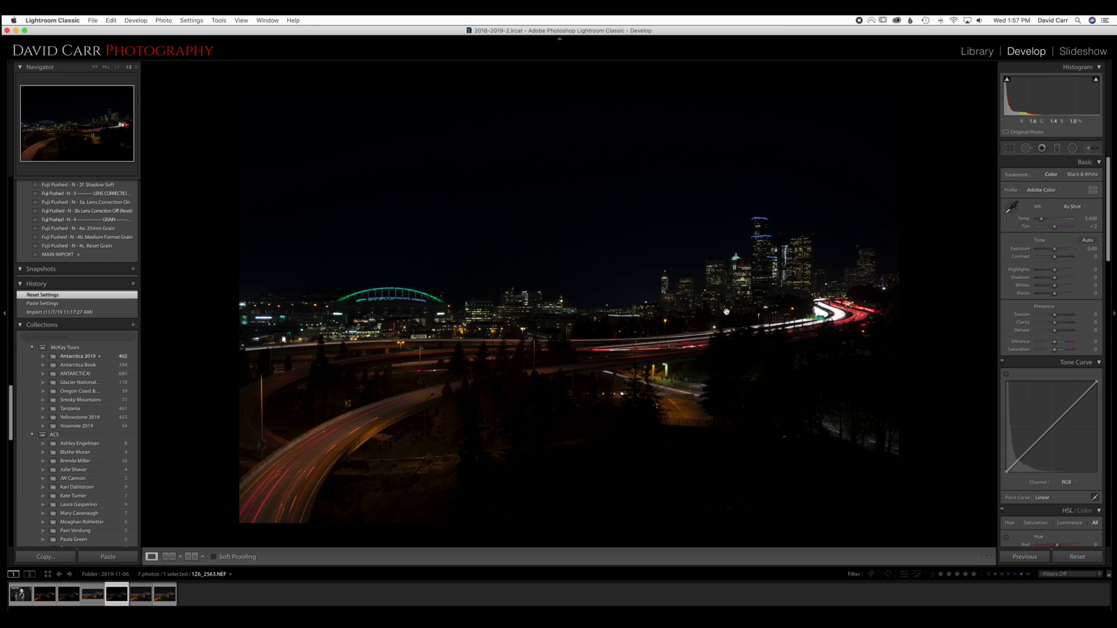
pyautogui.moveTo(1054, 249); pyautogui.dragTo(1074, 253)
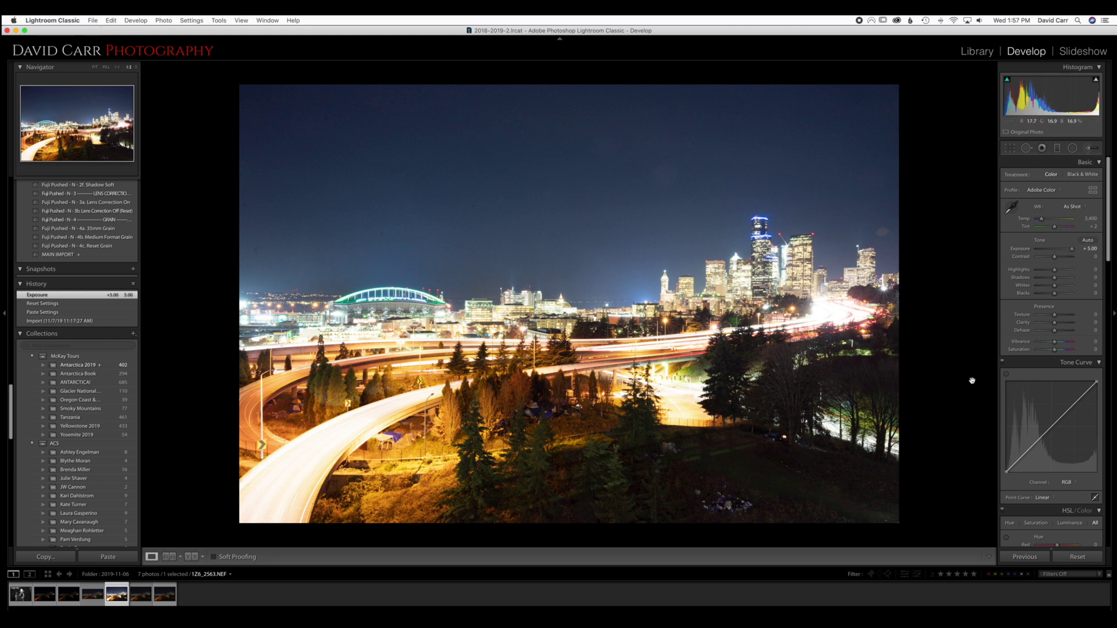
pyautogui.moveTo(1072, 249); pyautogui.dragTo(1065, 252)
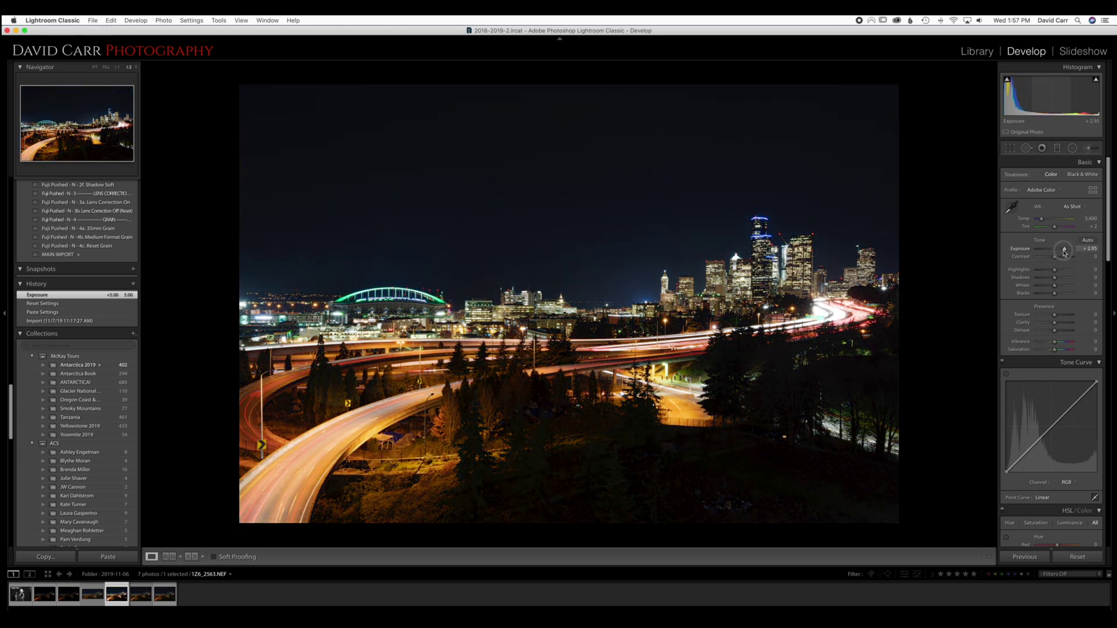
pyautogui.moveTo(1065, 252); pyautogui.dragTo(1065, 252)
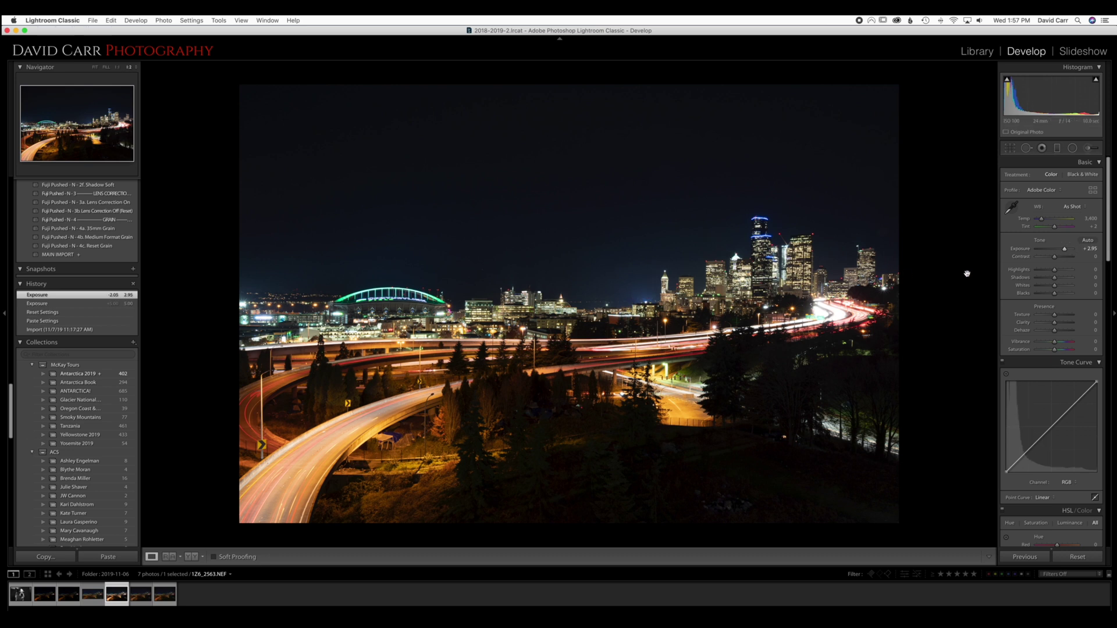
pyautogui.moveTo(1065, 252); pyautogui.dragTo(1065, 252)
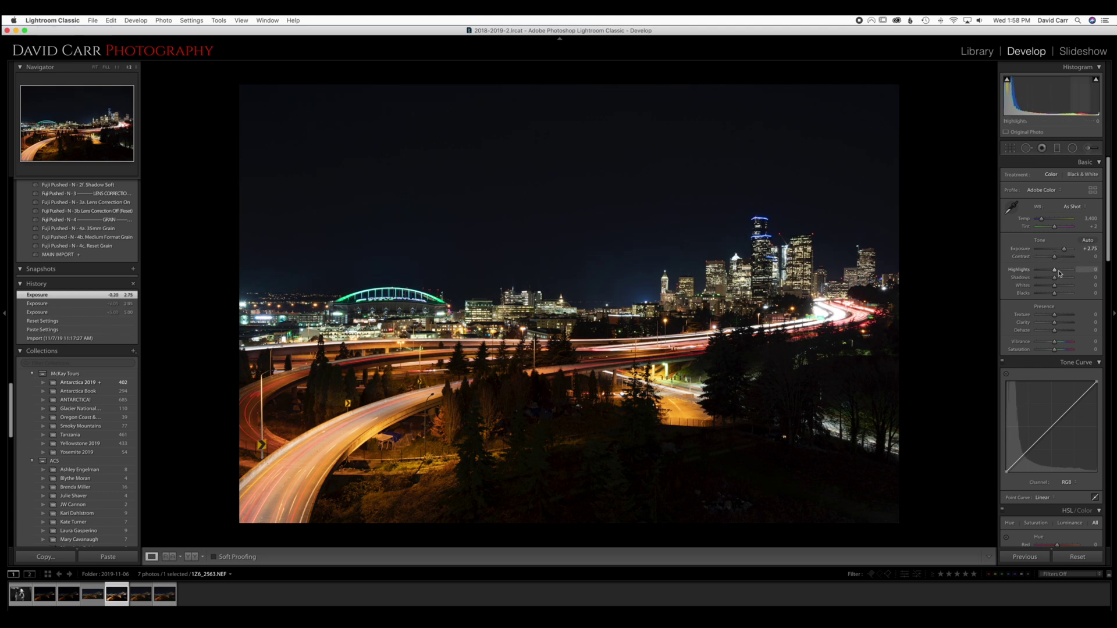
# Lower the Highlights to -65 and raise the Shadows to +12.
pyautogui.moveTo(1055, 271); pyautogui.dragTo(1045, 274)
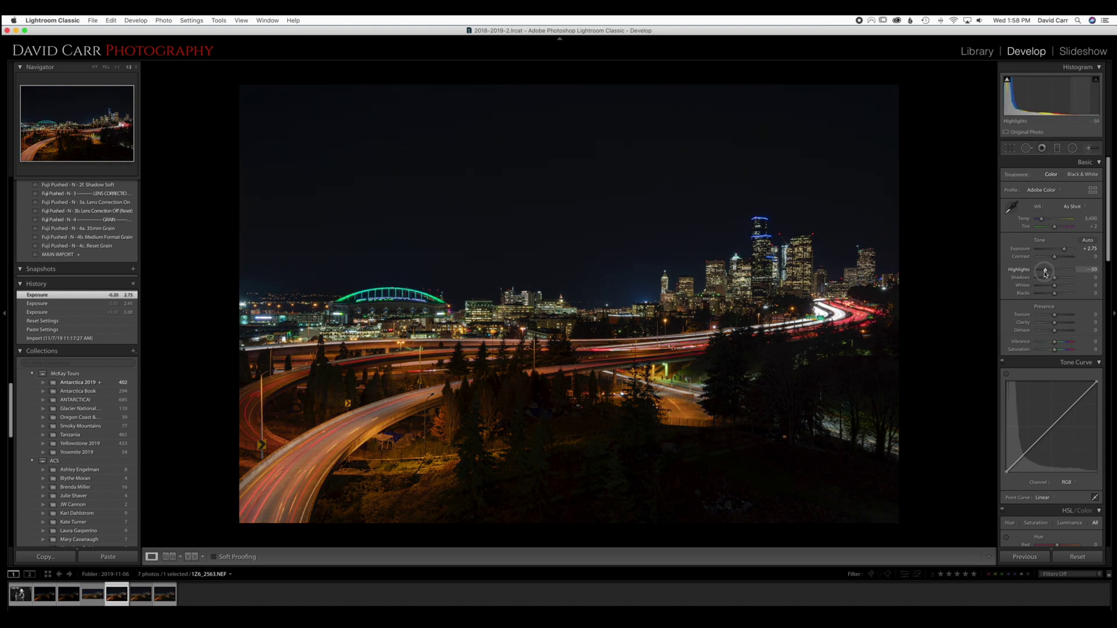
pyautogui.moveTo(1046, 273)
pyautogui.mouseDown()
pyautogui.moveTo(1033, 275)
pyautogui.moveTo(1072, 279)
pyautogui.moveTo(1045, 272)
pyautogui.moveTo(1057, 282)
pyautogui.mouseUp()
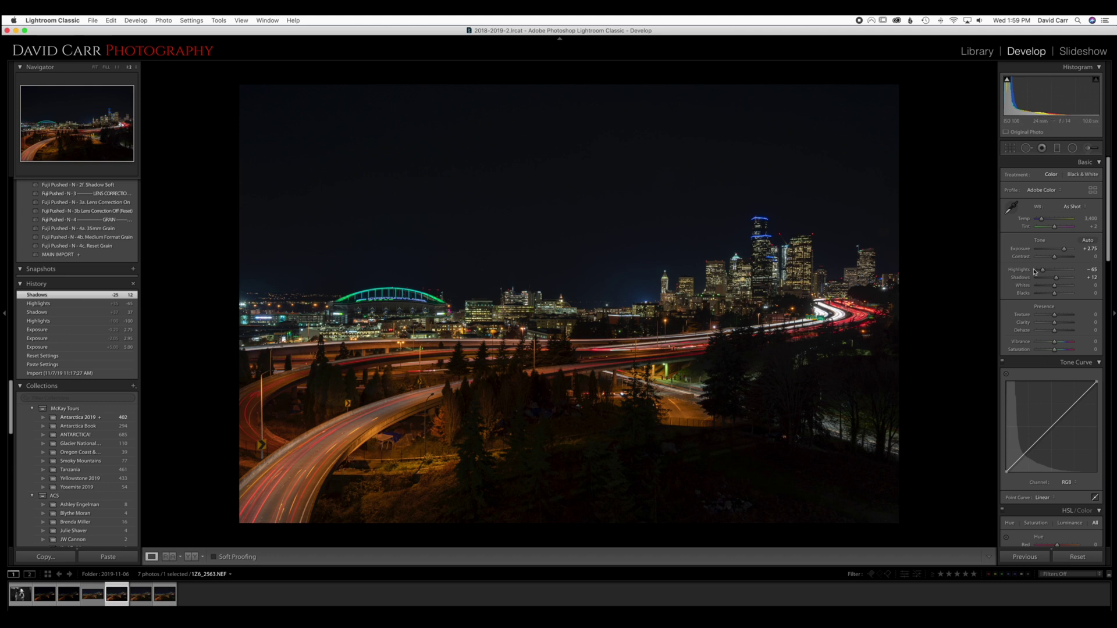
# Reduce the HSL saturation of Yellow to -66 and of Orange to -7.
pyautogui.scroll(-10, 1060, 307)
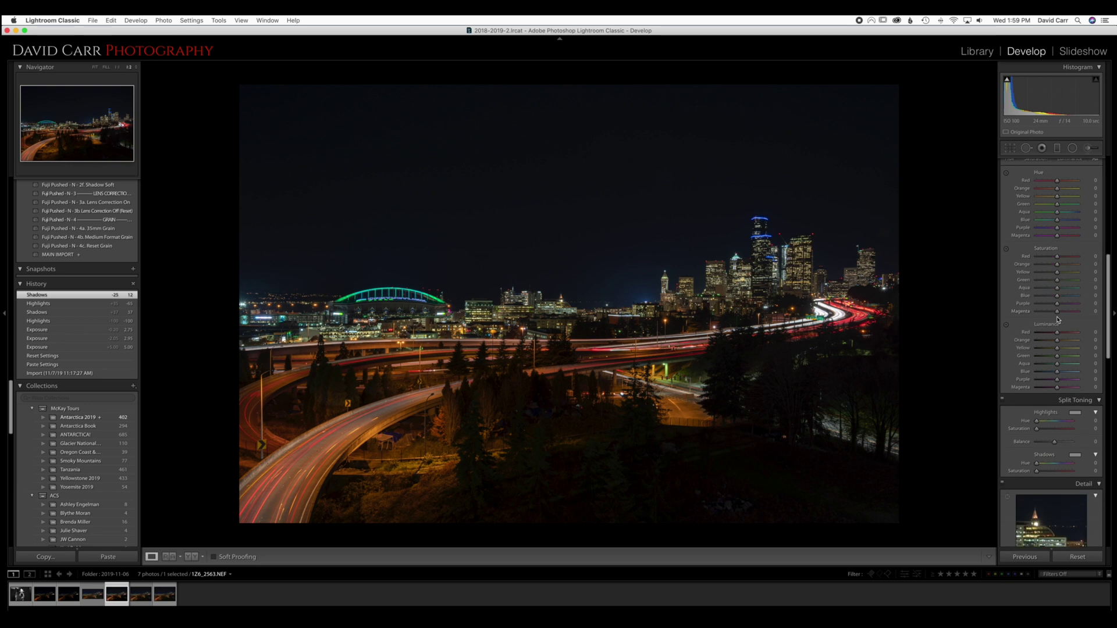
pyautogui.scroll(1, 1058, 309)
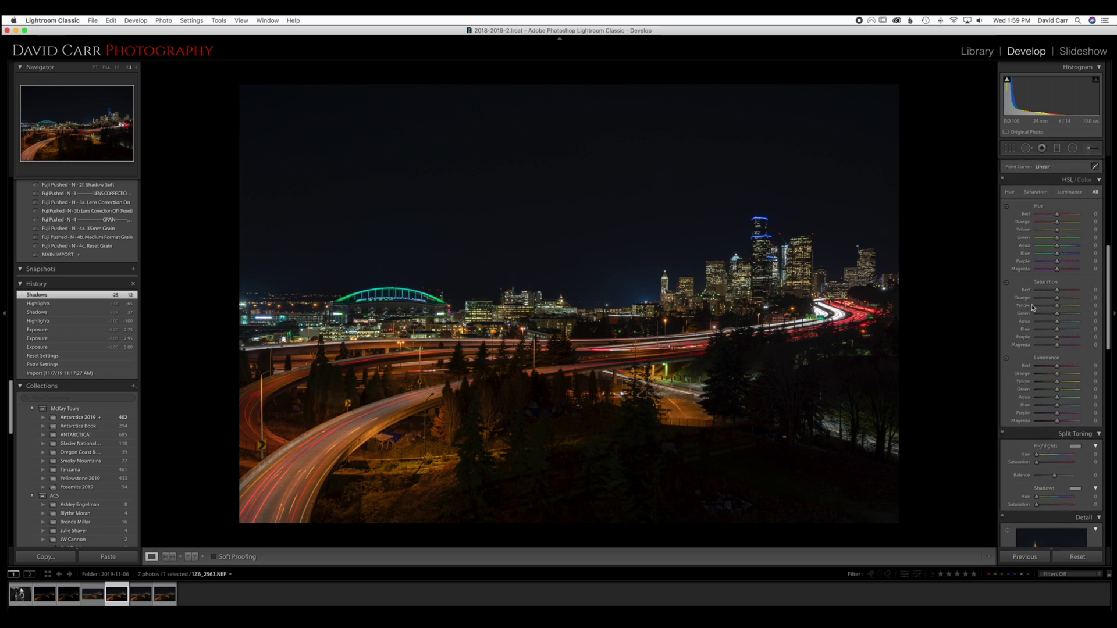
pyautogui.moveTo(1058, 307)
pyautogui.mouseDown()
pyautogui.moveTo(1037, 308)
pyautogui.moveTo(1052, 300)
pyautogui.mouseUp()
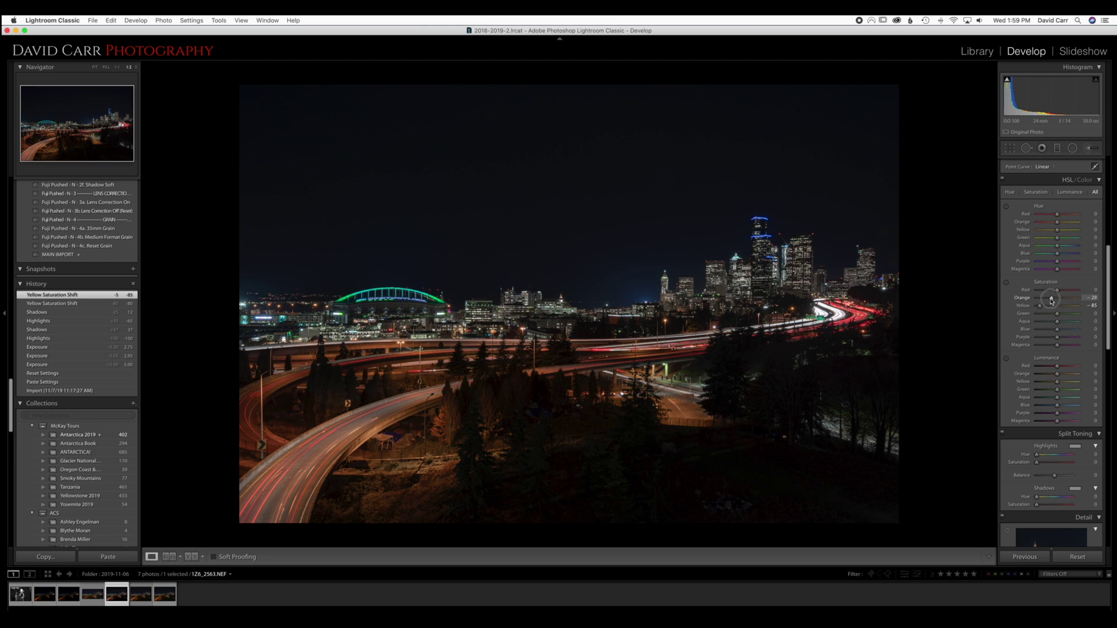
pyautogui.moveTo(1051, 299); pyautogui.dragTo(1055, 300)
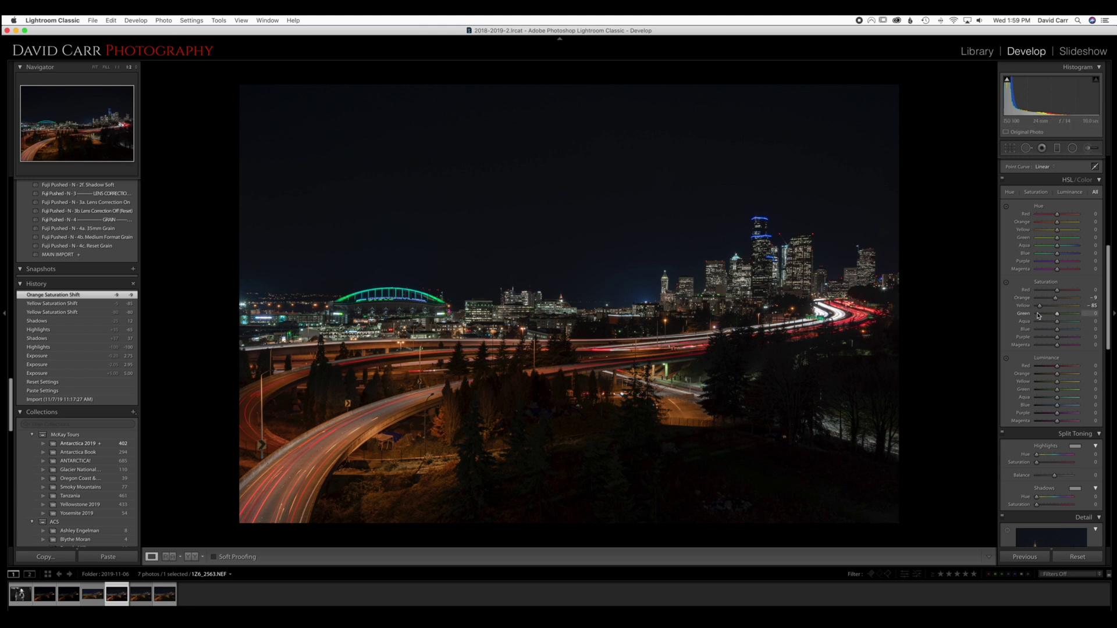
pyautogui.moveTo(1040, 305); pyautogui.dragTo(1045, 306)
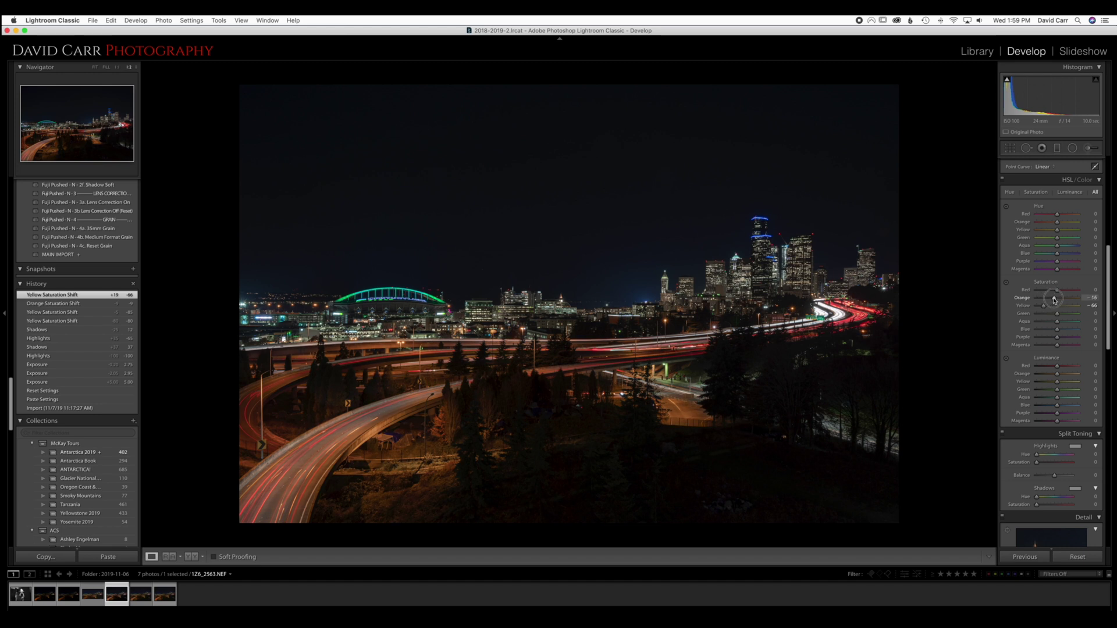
pyautogui.moveTo(1055, 299); pyautogui.dragTo(1057, 299)
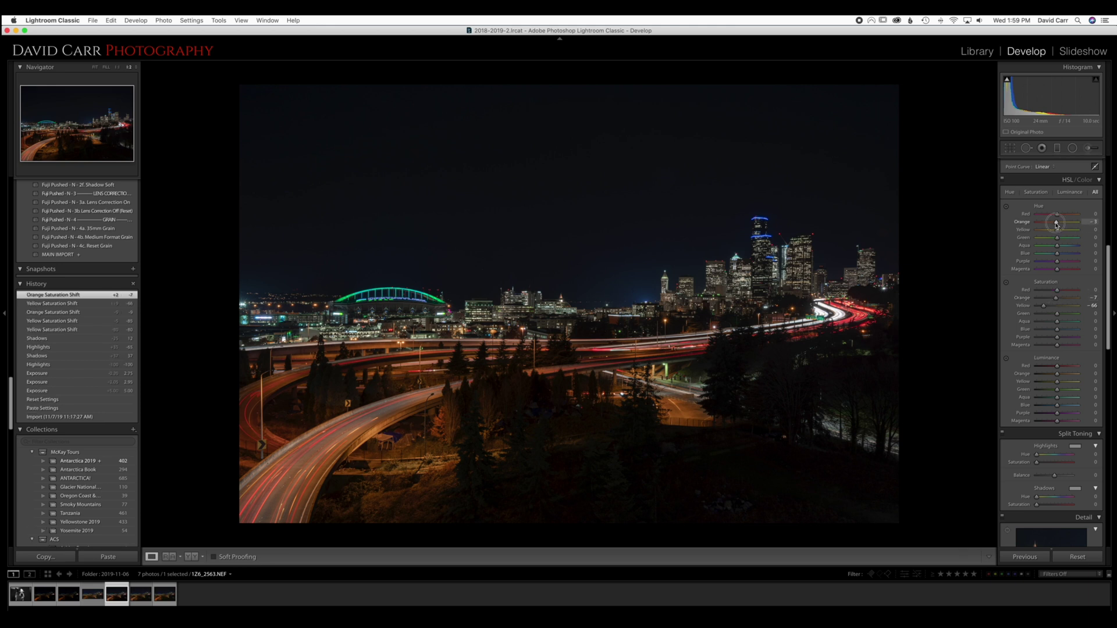
# Shift the HSL hues to -1 for Orange, +44 for Yellow and -46 for Red.
pyautogui.moveTo(1052, 224); pyautogui.dragTo(1067, 231)
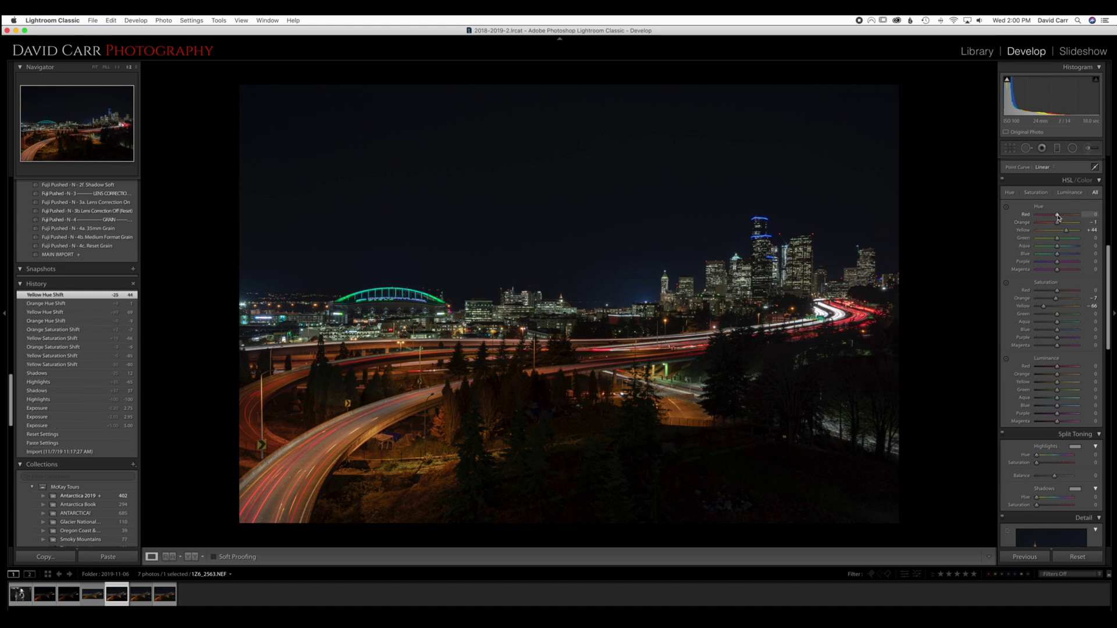
pyautogui.scroll(1, 1058, 217)
pyautogui.click(1058, 219)
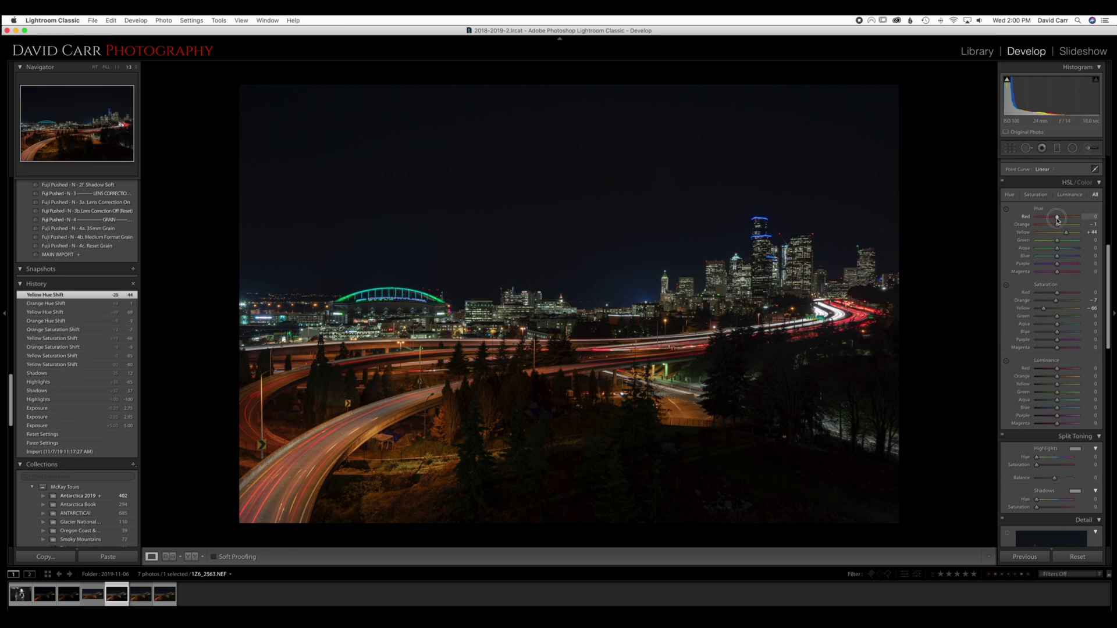
pyautogui.moveTo(1058, 219); pyautogui.dragTo(1057, 219)
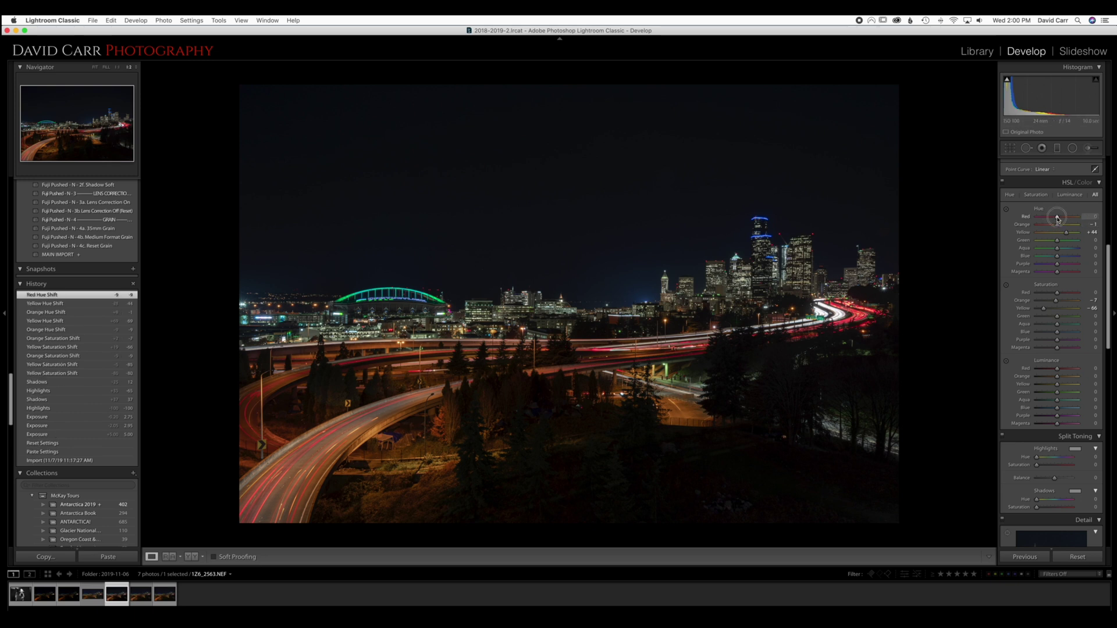
pyautogui.moveTo(1057, 219); pyautogui.dragTo(1054, 220)
pyautogui.moveTo(1054, 219); pyautogui.dragTo(1024, 220)
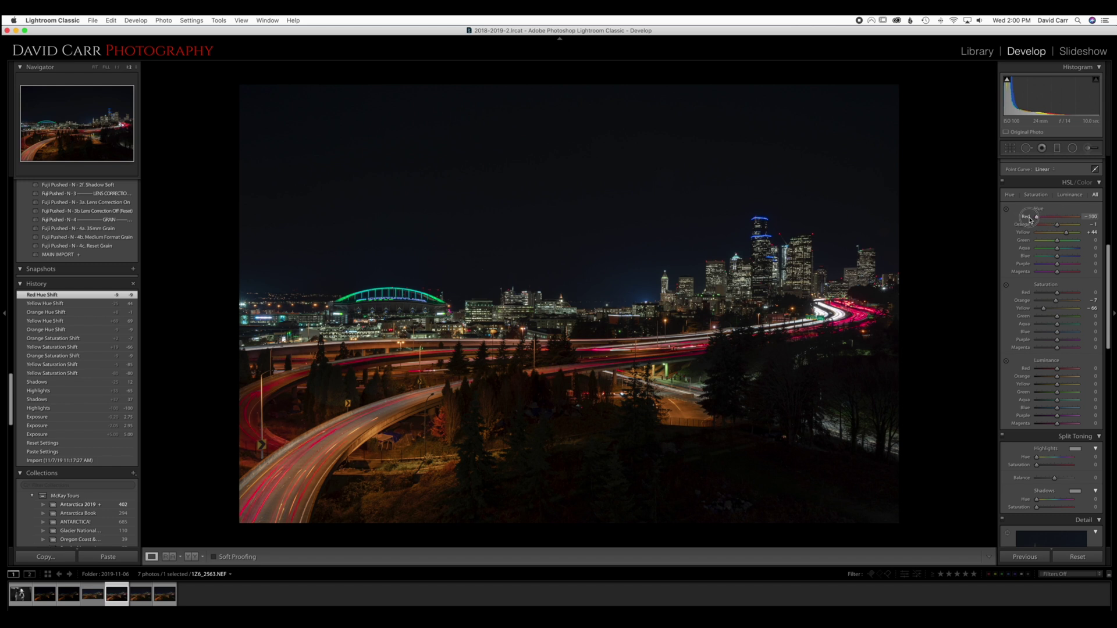
pyautogui.moveTo(1036, 219); pyautogui.dragTo(1049, 220)
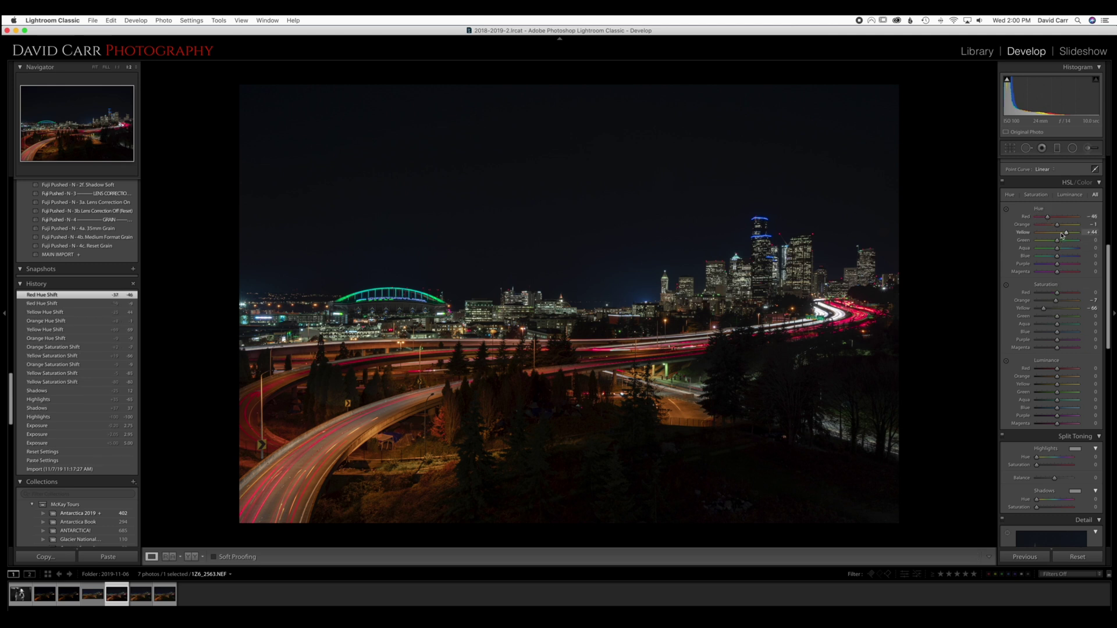
# Reset the hue and saturation of both Yellow and Orange to 0.
pyautogui.doubleClick(1067, 233)
pyautogui.doubleClick(1043, 309)
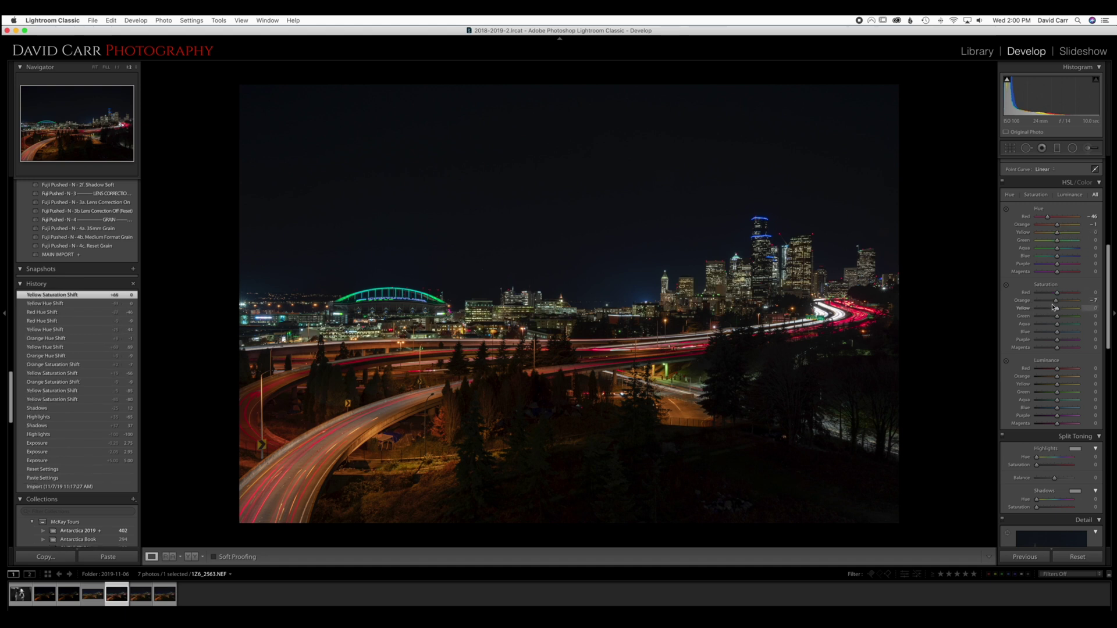
pyautogui.doubleClick(1057, 300)
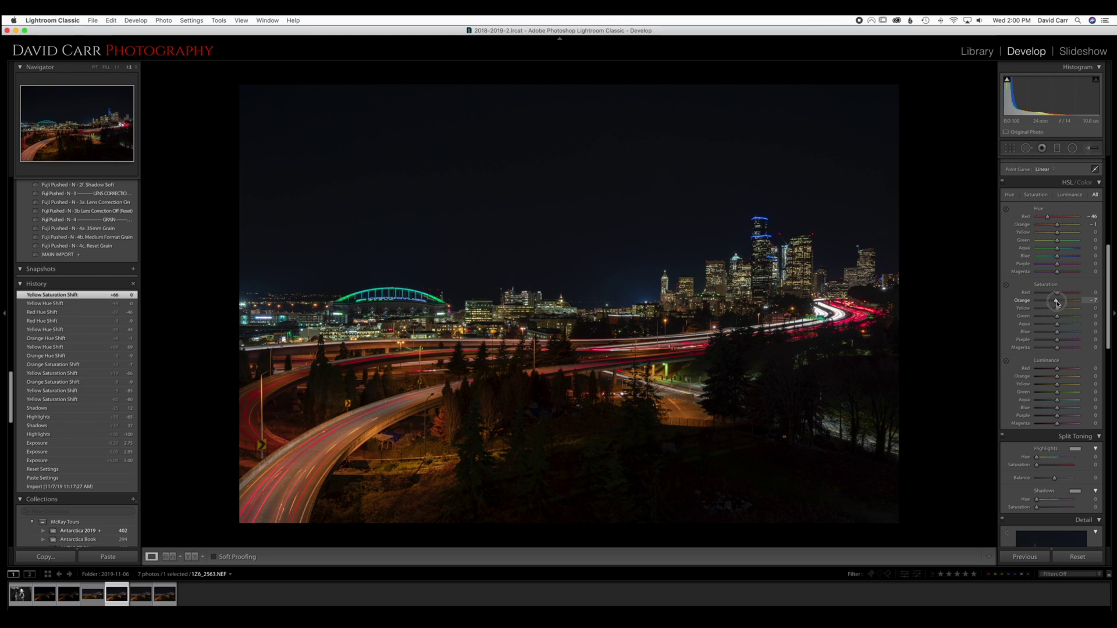
pyautogui.doubleClick(1058, 225)
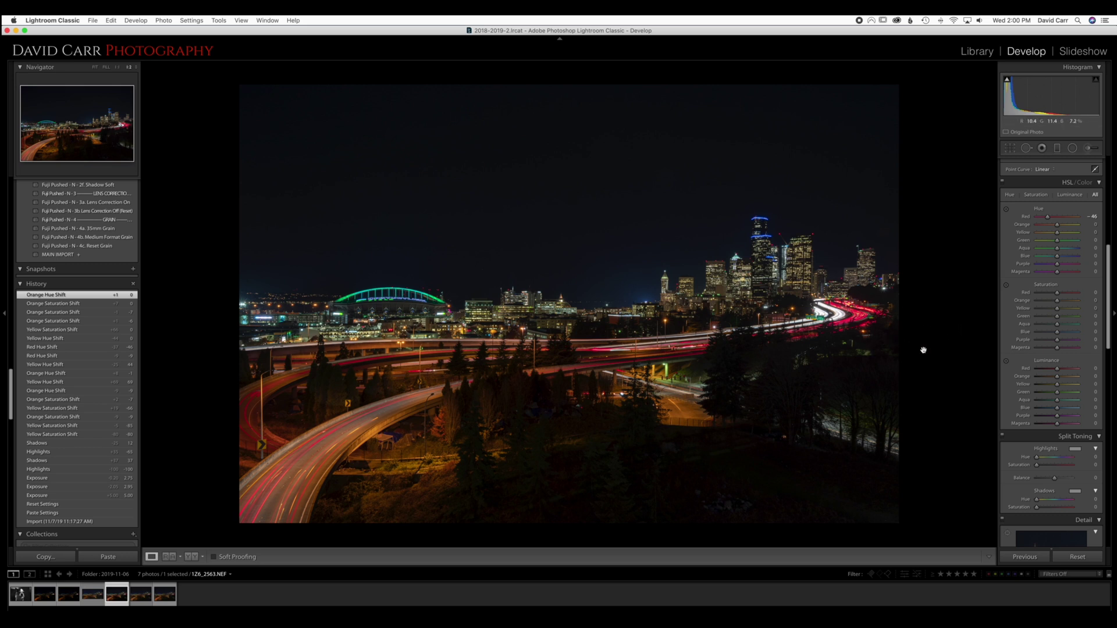
# Set the HSL luminance of Yellow to +19 and of Orange to -8.
pyautogui.click(1058, 387)
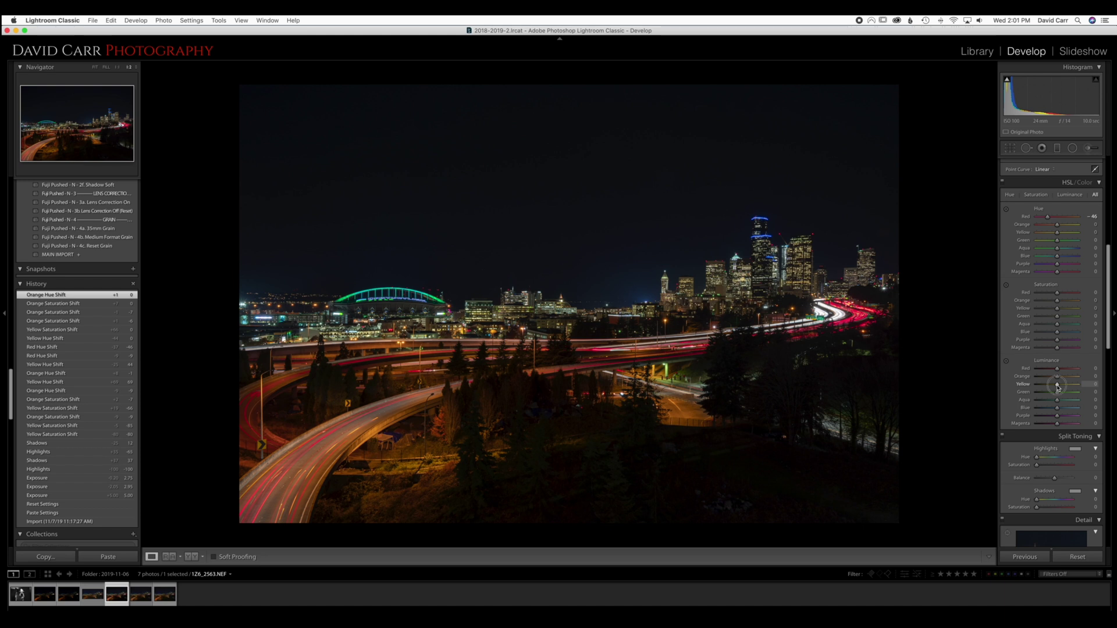
pyautogui.moveTo(1058, 388)
pyautogui.mouseDown()
pyautogui.moveTo(1076, 387)
pyautogui.moveTo(1048, 380)
pyautogui.moveTo(1057, 380)
pyautogui.mouseUp()
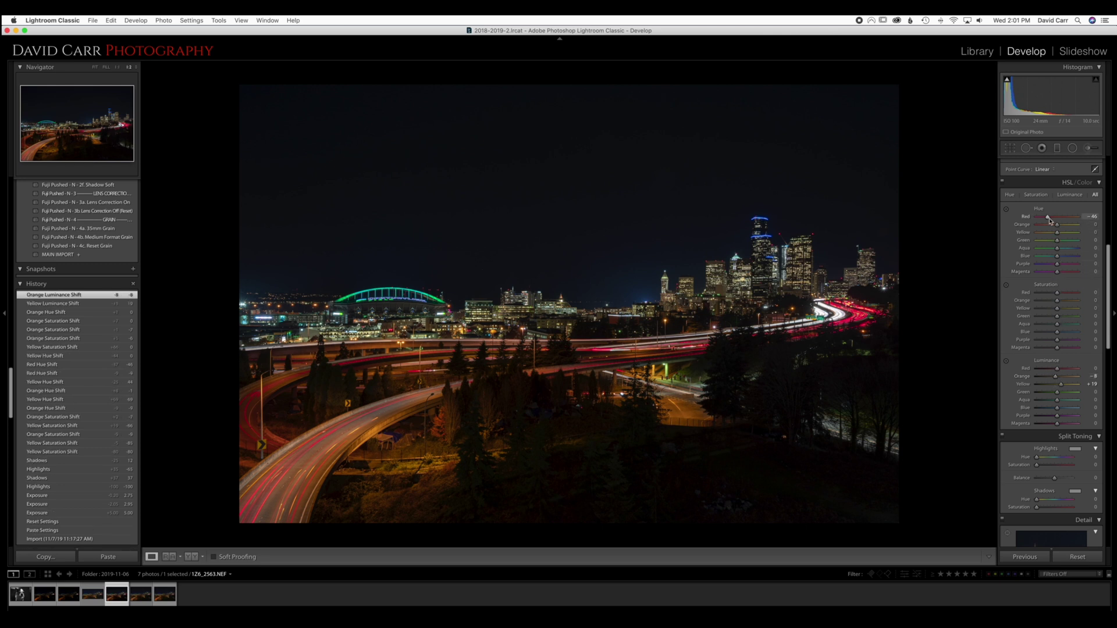
# Set the Red hue to -12 and reduce saturation to -32 for Yellow and -26 for Orange.
pyautogui.moveTo(1050, 218); pyautogui.dragTo(1057, 220)
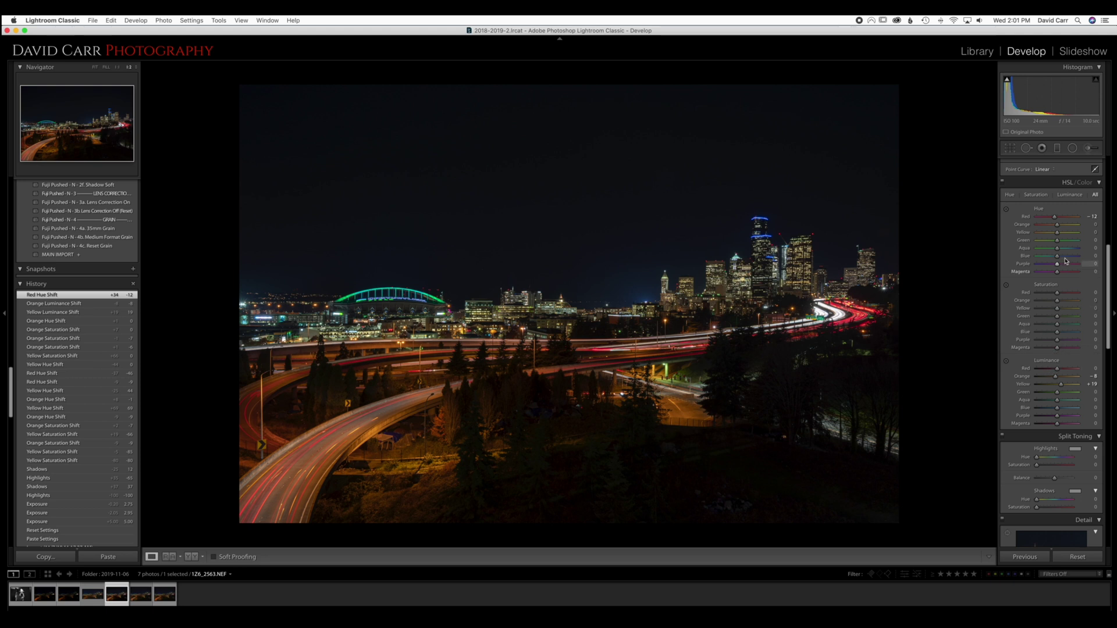
pyautogui.moveTo(1057, 309); pyautogui.dragTo(1050, 305)
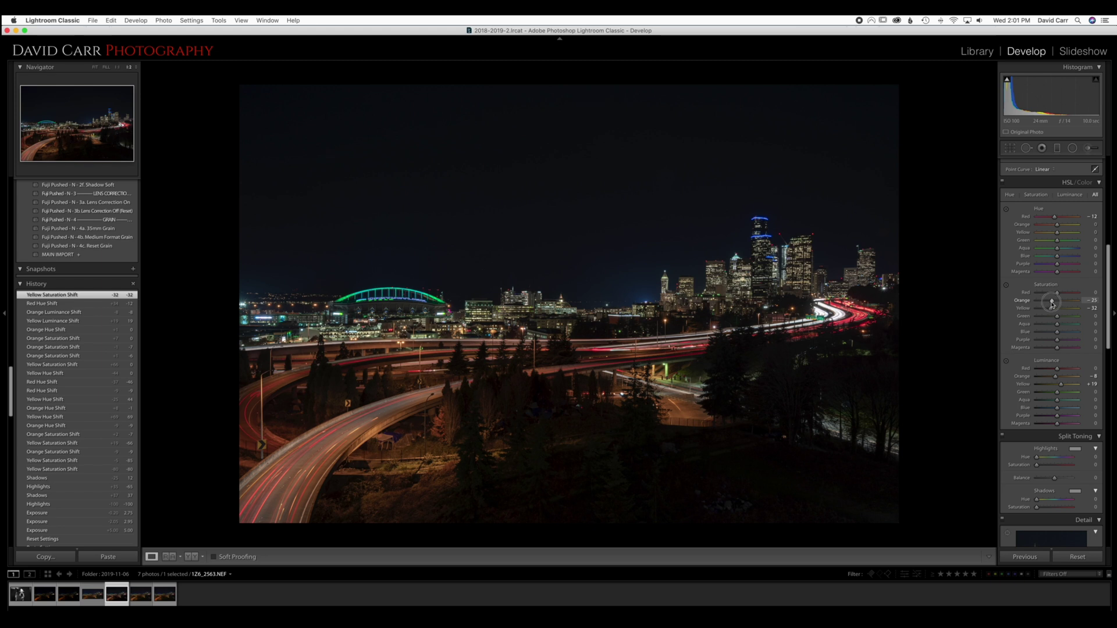
pyautogui.moveTo(1052, 303); pyautogui.dragTo(1052, 304)
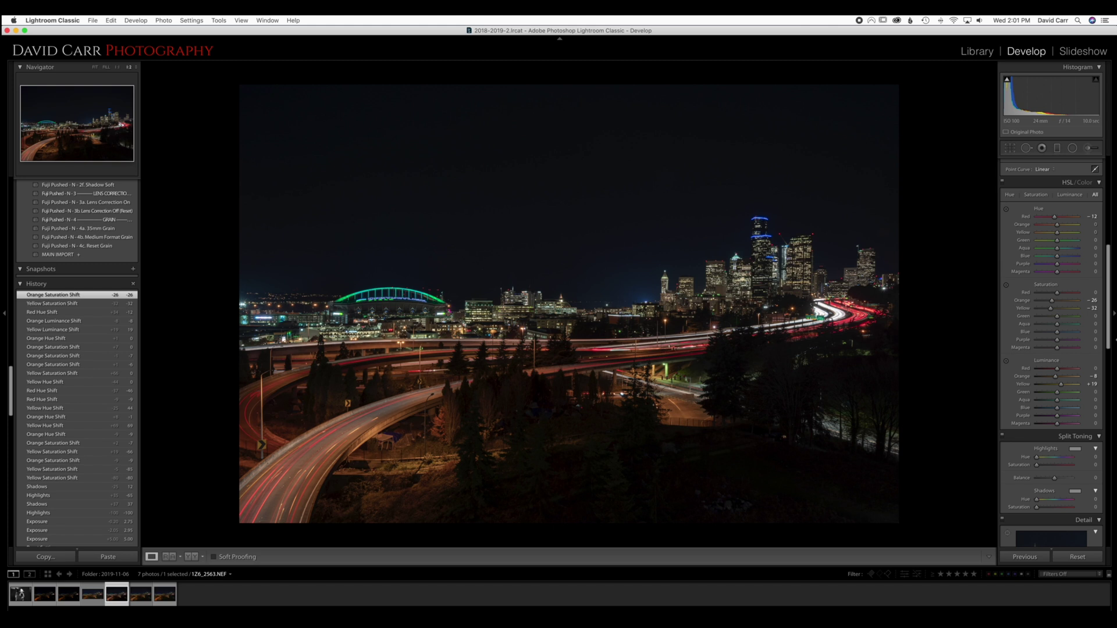
# Compare the edited photo with its unedited Before version.
pyautogui.press('\\')
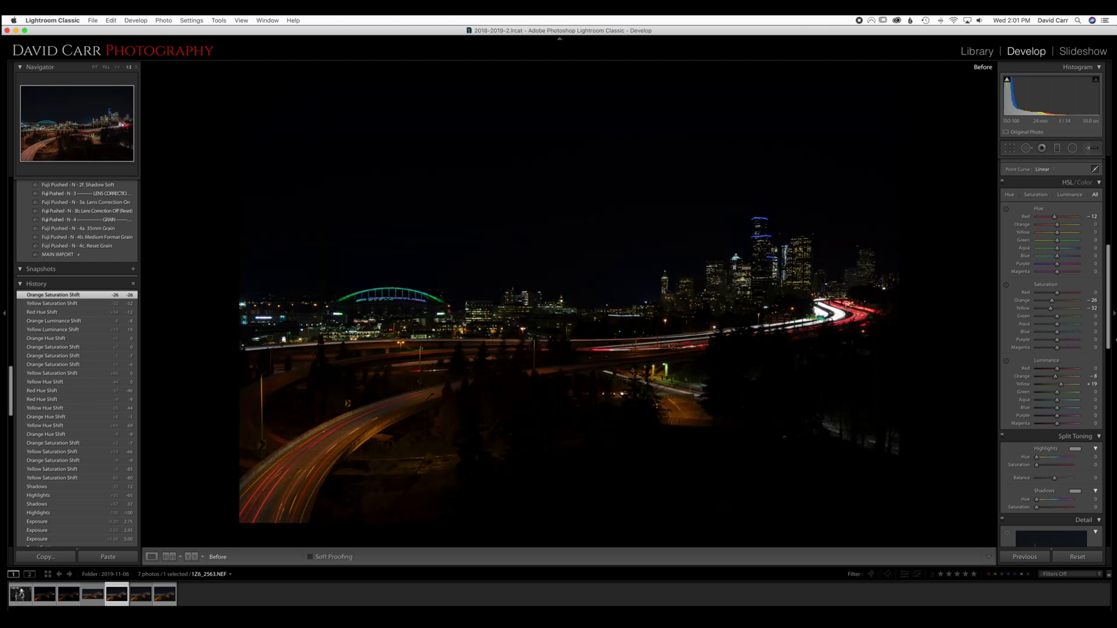
pyautogui.press('\\')
pyautogui.press('\\')
pyautogui.press('\\')
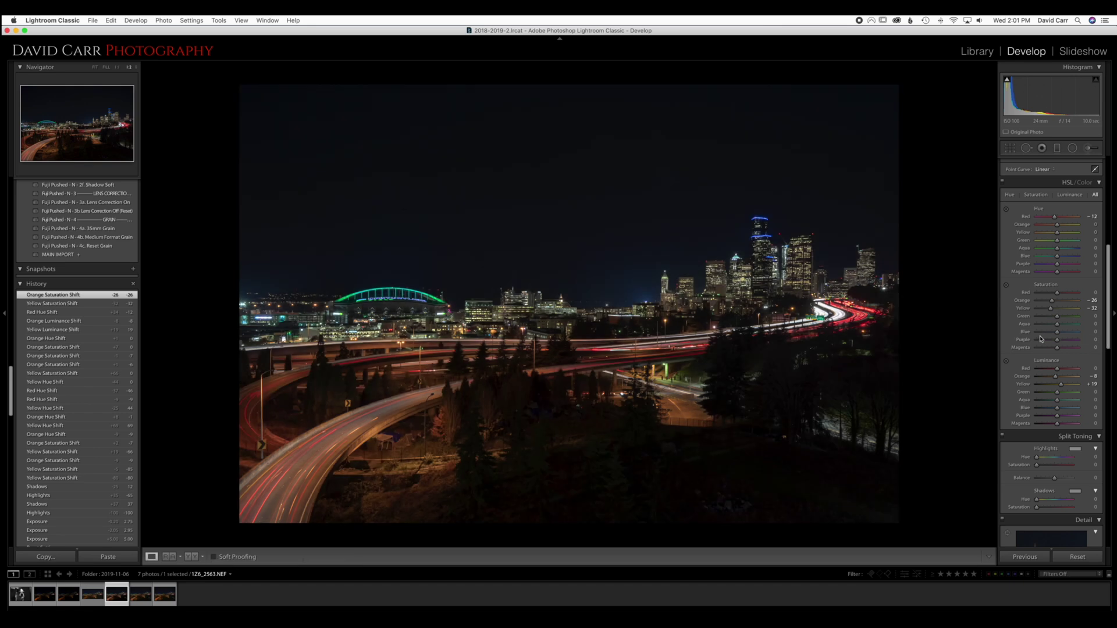
# Fine-tune the photo's Exposure to +2.65.
pyautogui.scroll(10, 1053, 291)
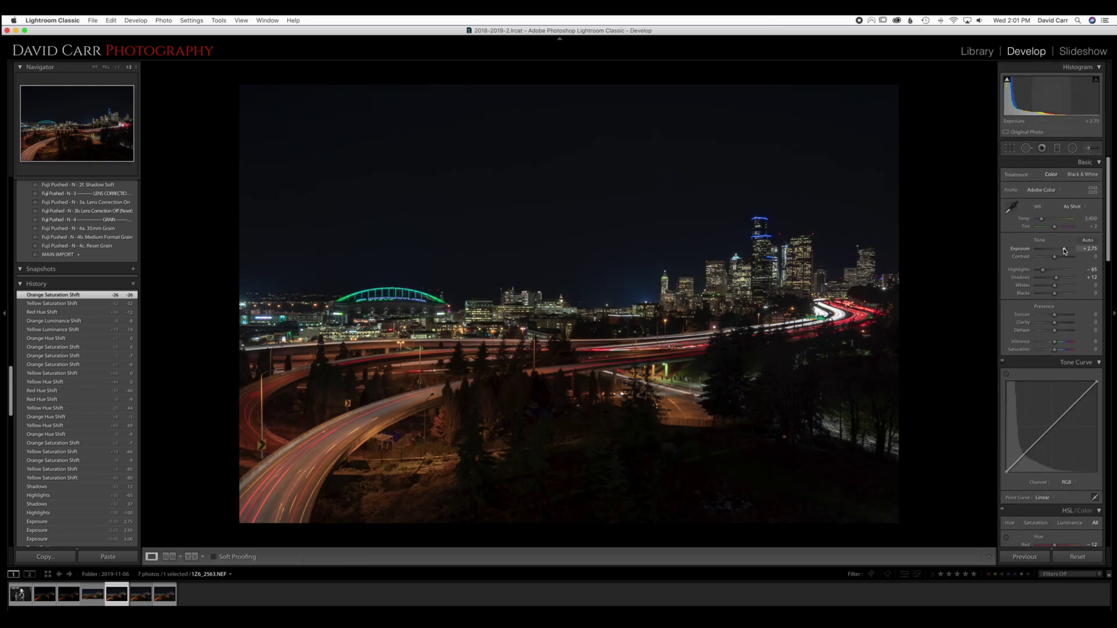
pyautogui.click(1064, 251)
pyautogui.moveTo(1064, 251); pyautogui.dragTo(1065, 251)
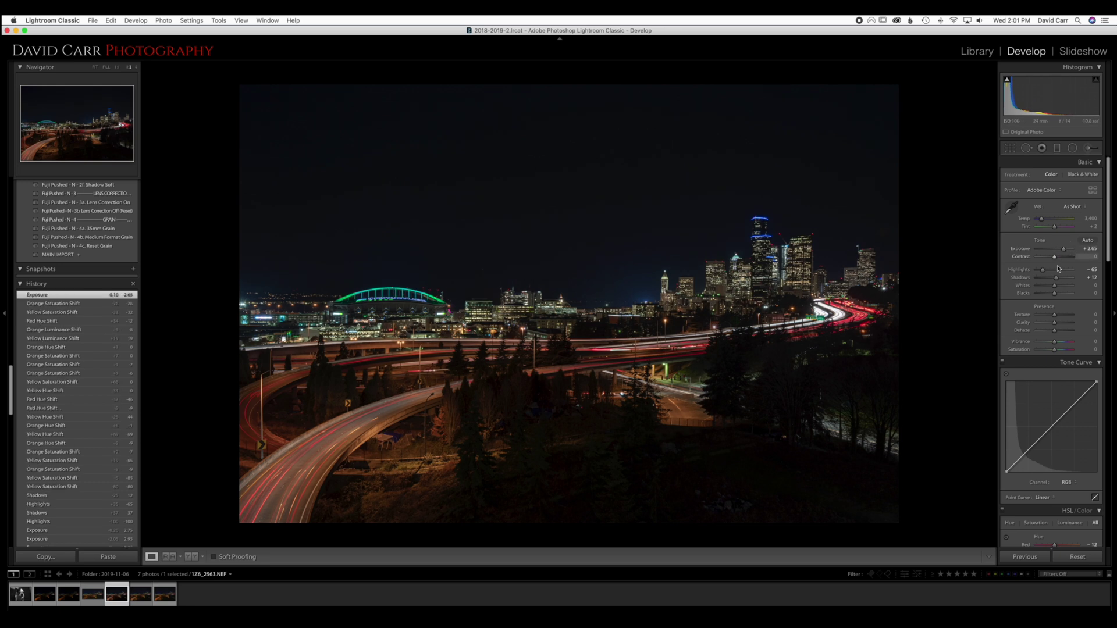
# Set Dehaze to +36 and Texture to +8 for the photo.
pyautogui.moveTo(1057, 333)
pyautogui.mouseDown()
pyautogui.moveTo(1078, 334)
pyautogui.moveTo(1061, 334)
pyautogui.moveTo(1059, 318)
pyautogui.mouseUp()
pyautogui.doubleClick(1058, 317)
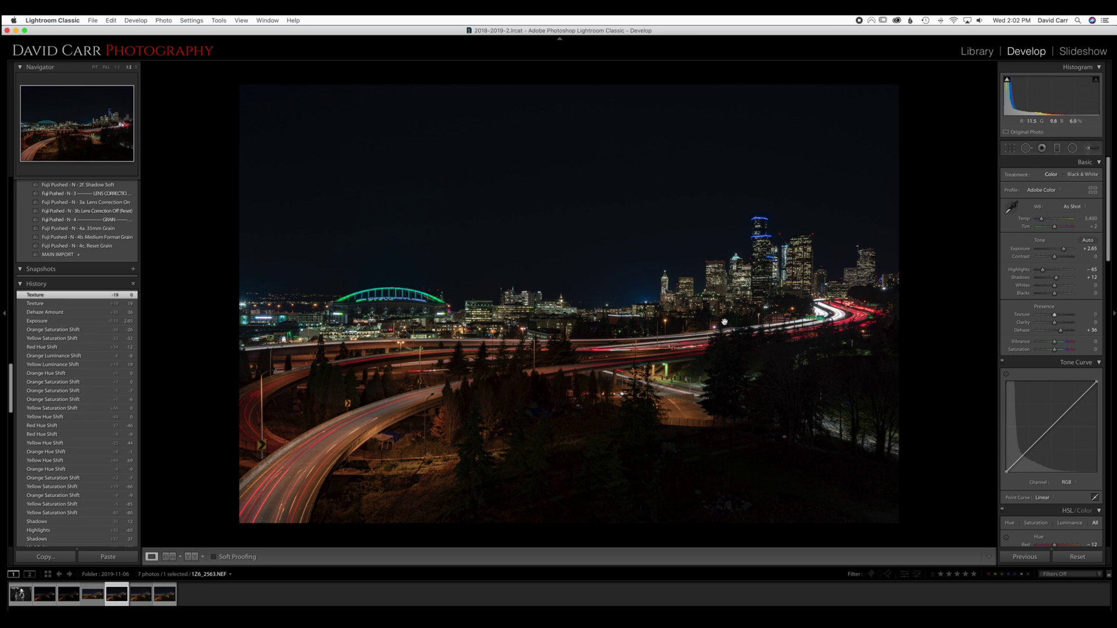
pyautogui.click(1055, 316)
pyautogui.moveTo(1056, 316); pyautogui.dragTo(1058, 318)
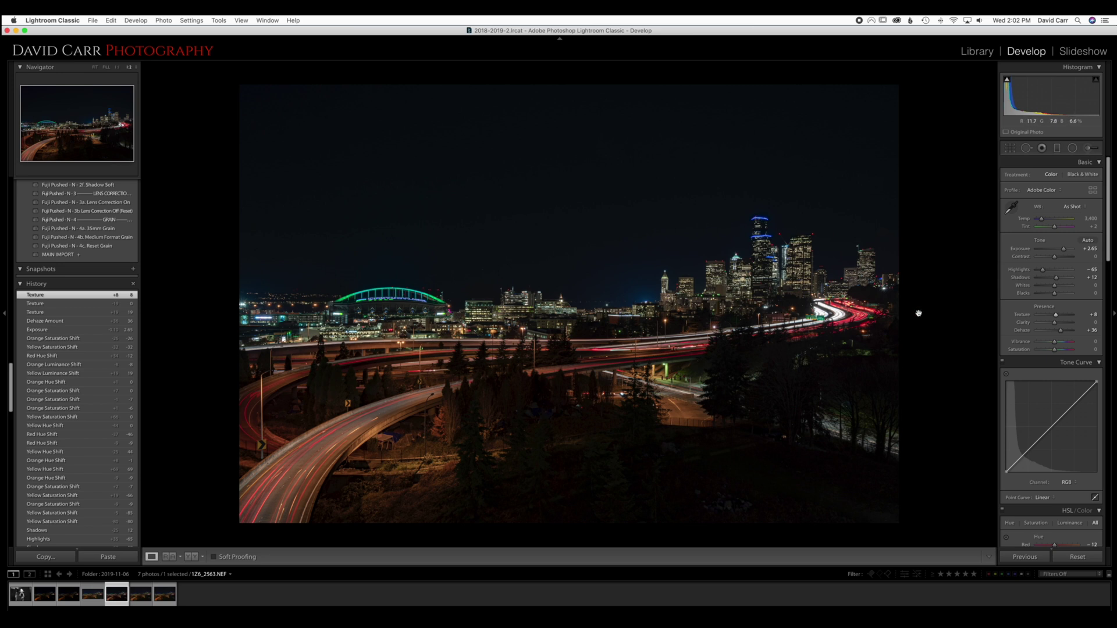
# Straighten the photo by rotating the crop to an angle of -0.70 and apply it.
pyautogui.press('r')
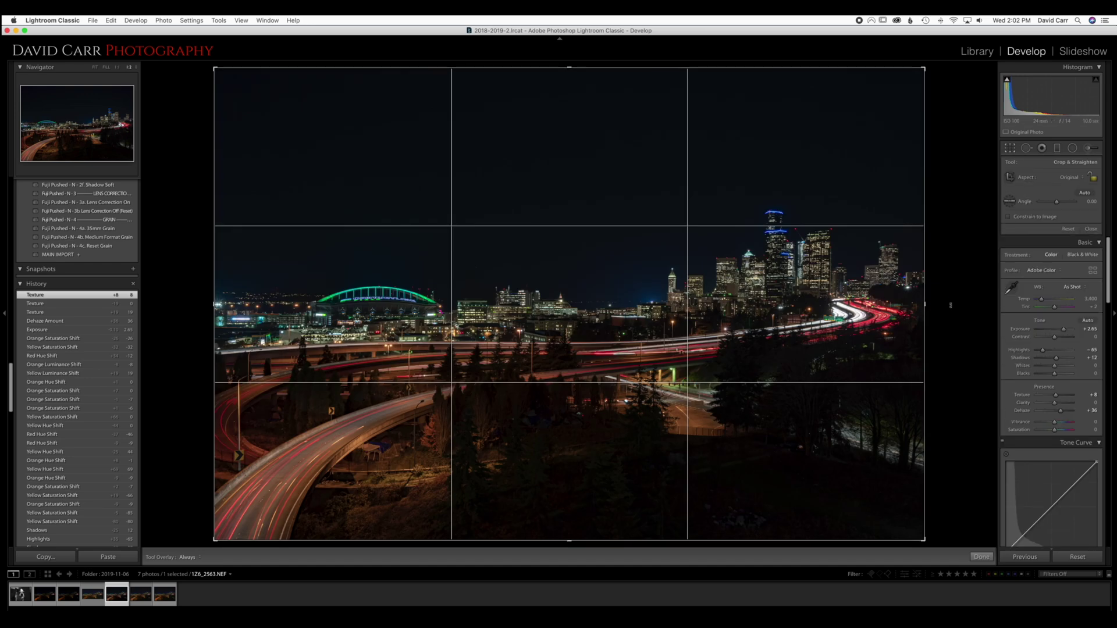
pyautogui.moveTo(948, 305); pyautogui.dragTo(949, 301)
pyautogui.press('Return')
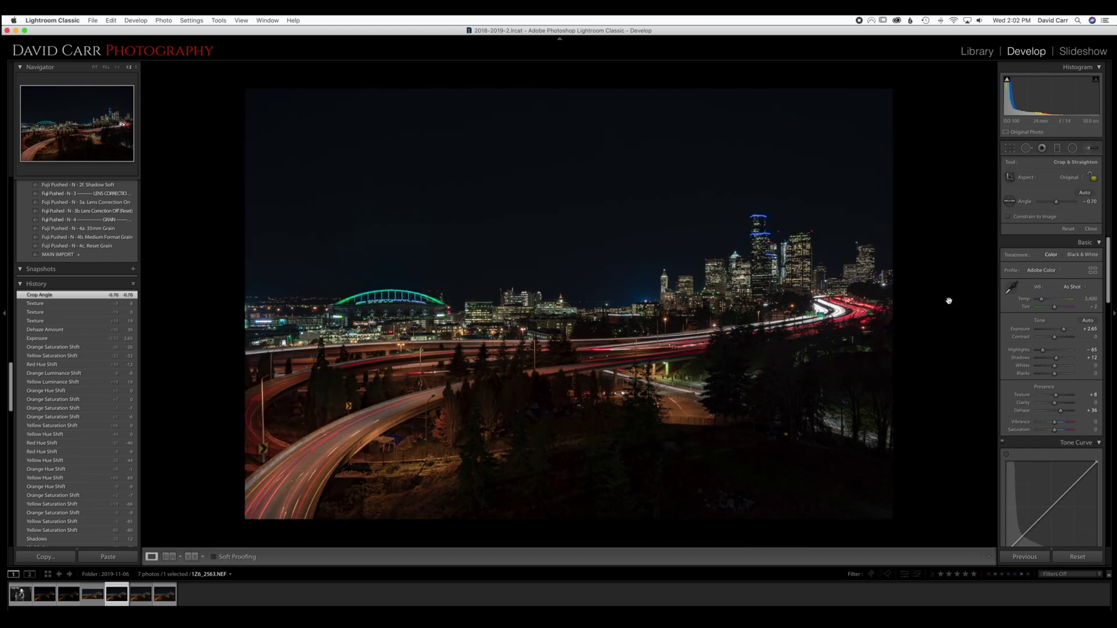
# Crop the photo to a panoramic frame by trimming the empty sky and dark foreground, and preview it against black.
pyautogui.press('r')
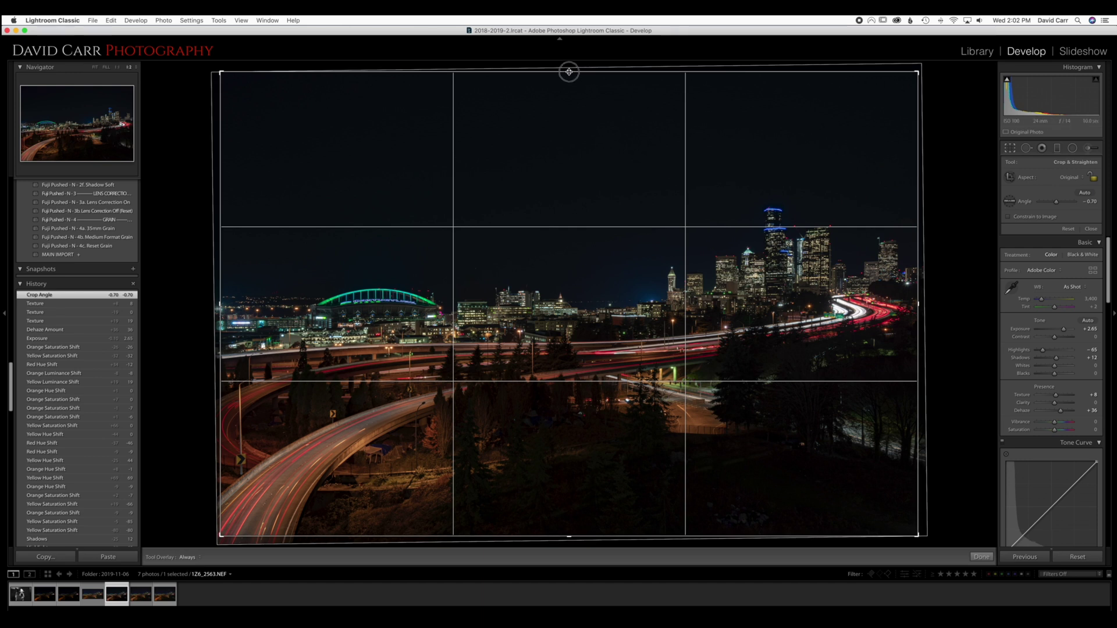
pyautogui.moveTo(569, 71); pyautogui.dragTo(571, 109)
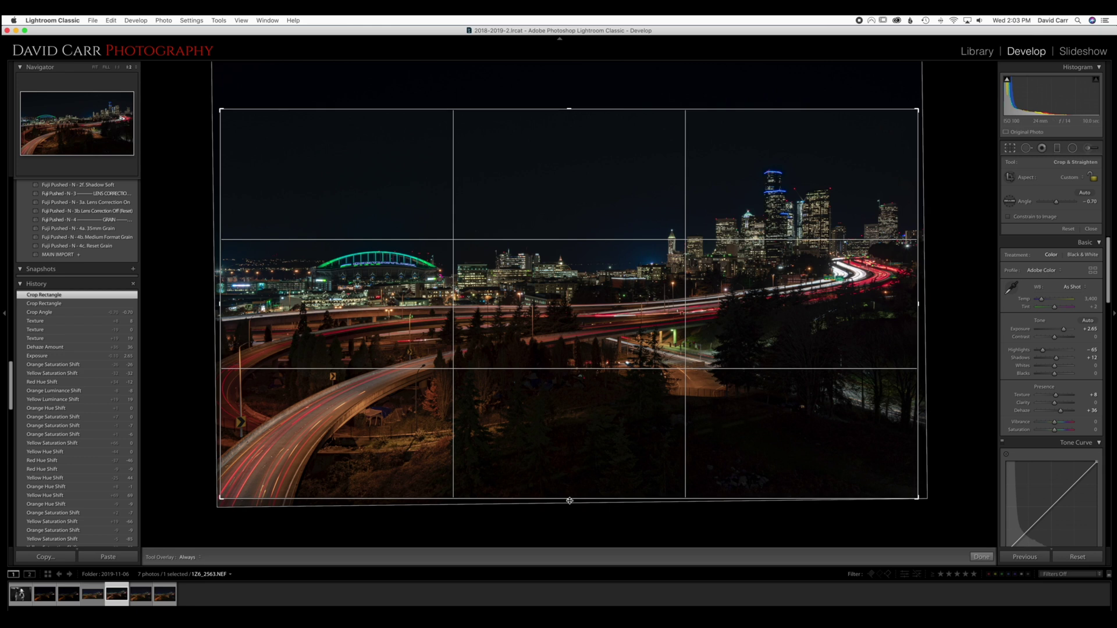
pyautogui.moveTo(569, 498); pyautogui.dragTo(572, 478)
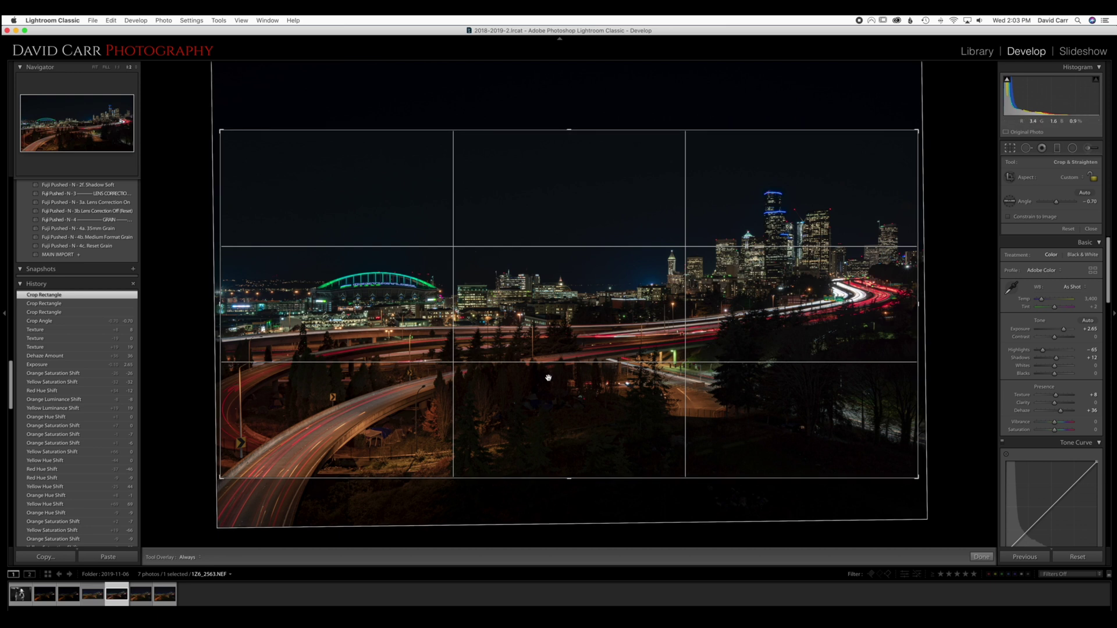
pyautogui.press('r')
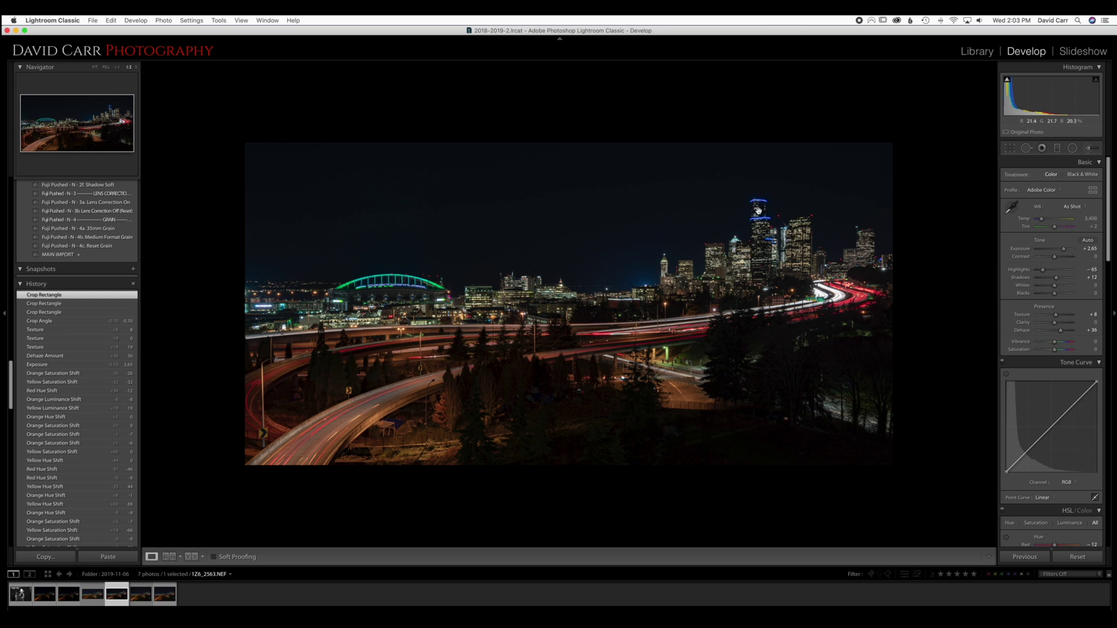
pyautogui.press('l')
pyautogui.press('l')
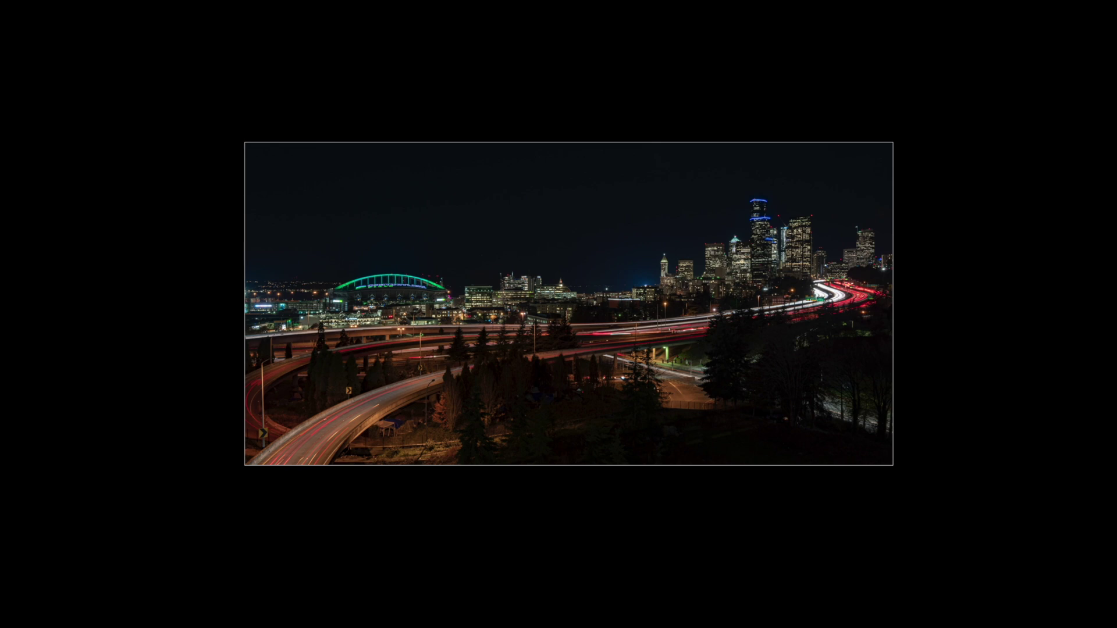
pyautogui.press('l')
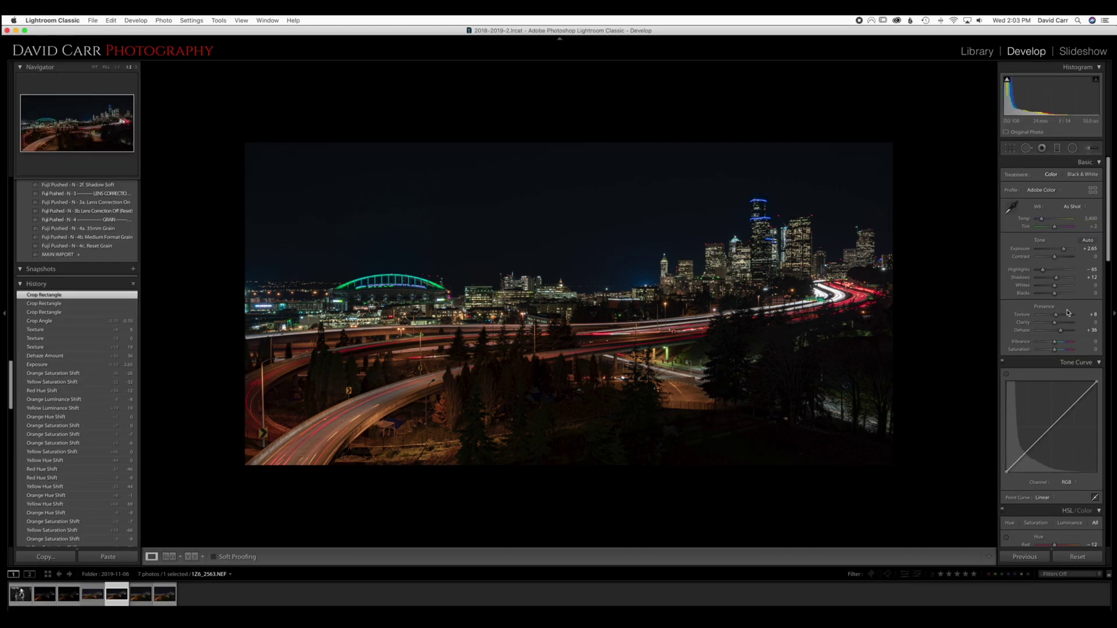
# Set the Sharpening Amount to 100 and inspect the skyline and highway detail at close range.
pyautogui.scroll(-10, 1071, 314)
pyautogui.scroll(-5, 1071, 314)
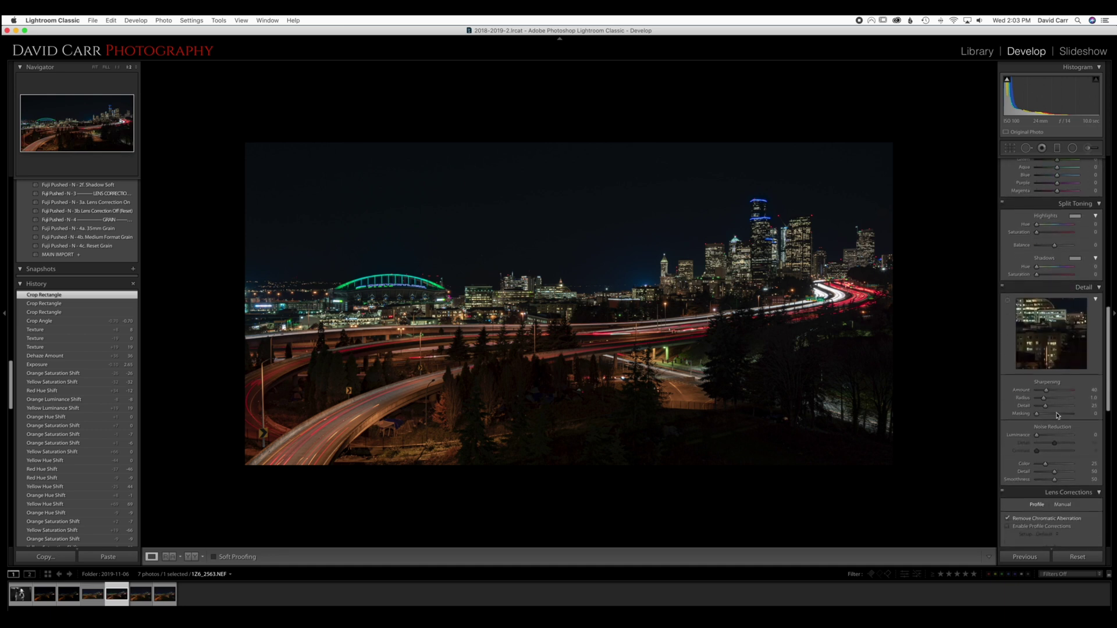
pyautogui.click(1047, 393)
pyautogui.moveTo(1048, 393); pyautogui.dragTo(1061, 393)
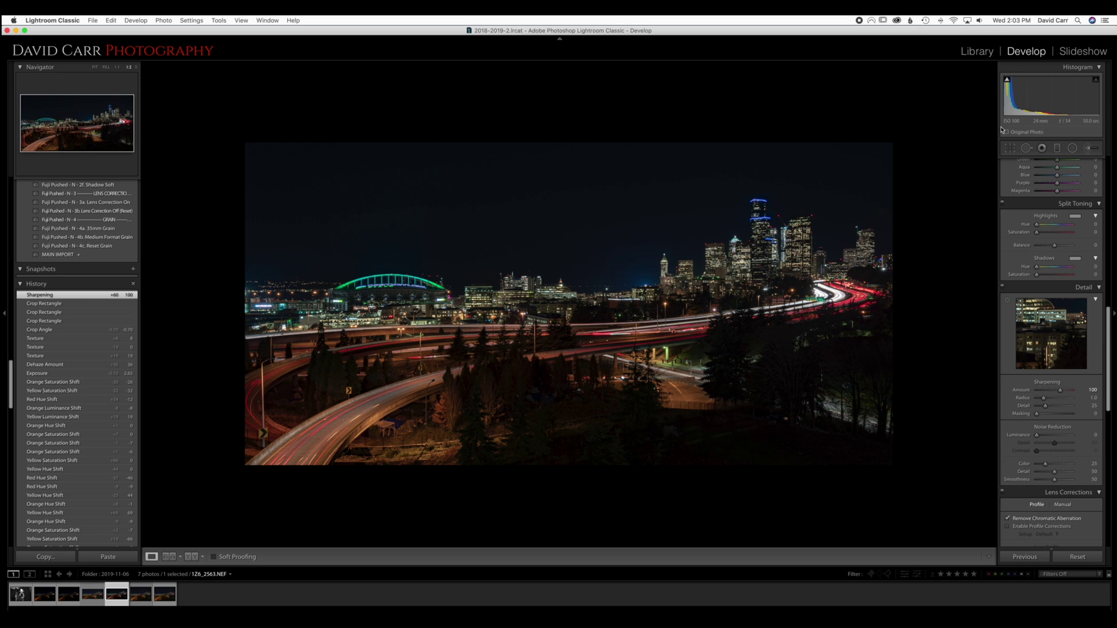
pyautogui.click(687, 303)
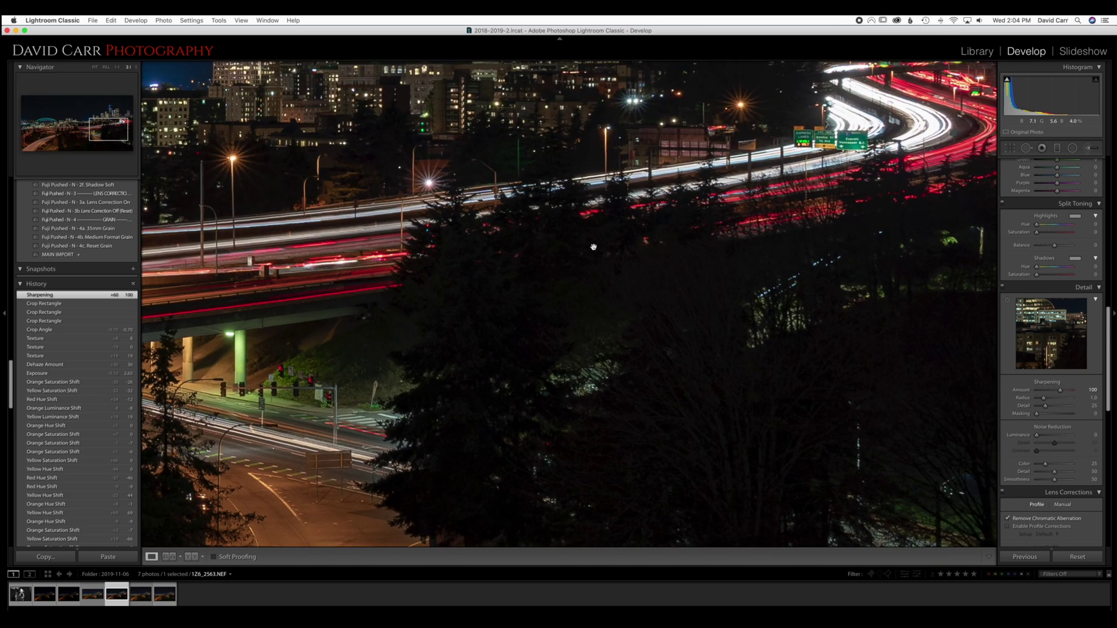
pyautogui.moveTo(508, 181); pyautogui.dragTo(639, 452)
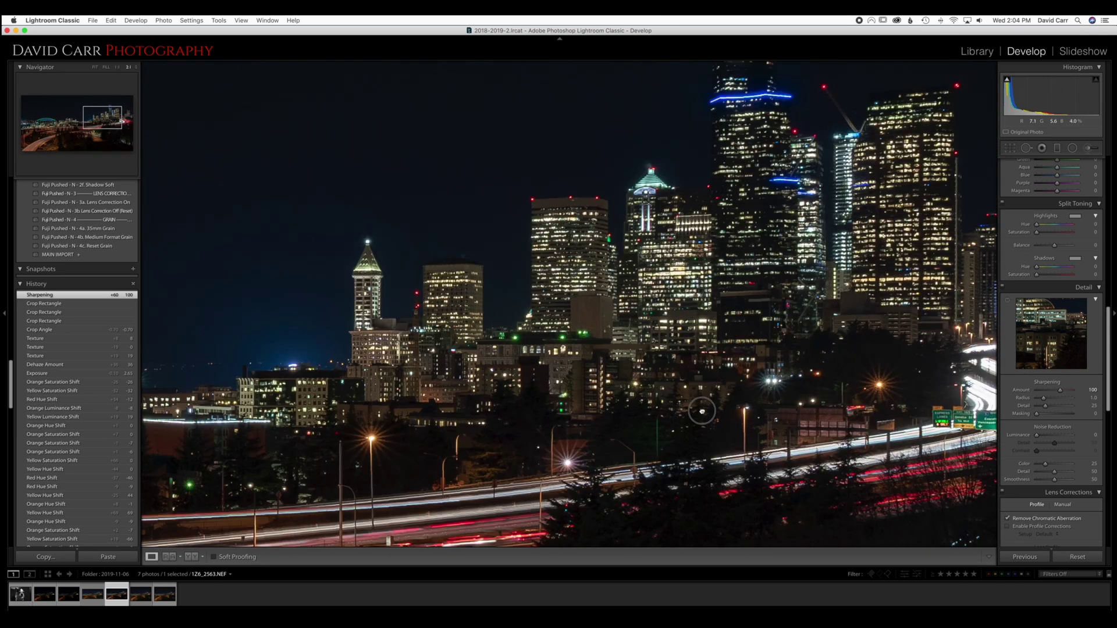
pyautogui.moveTo(702, 411); pyautogui.dragTo(853, 299)
pyautogui.moveTo(624, 357); pyautogui.dragTo(844, 319)
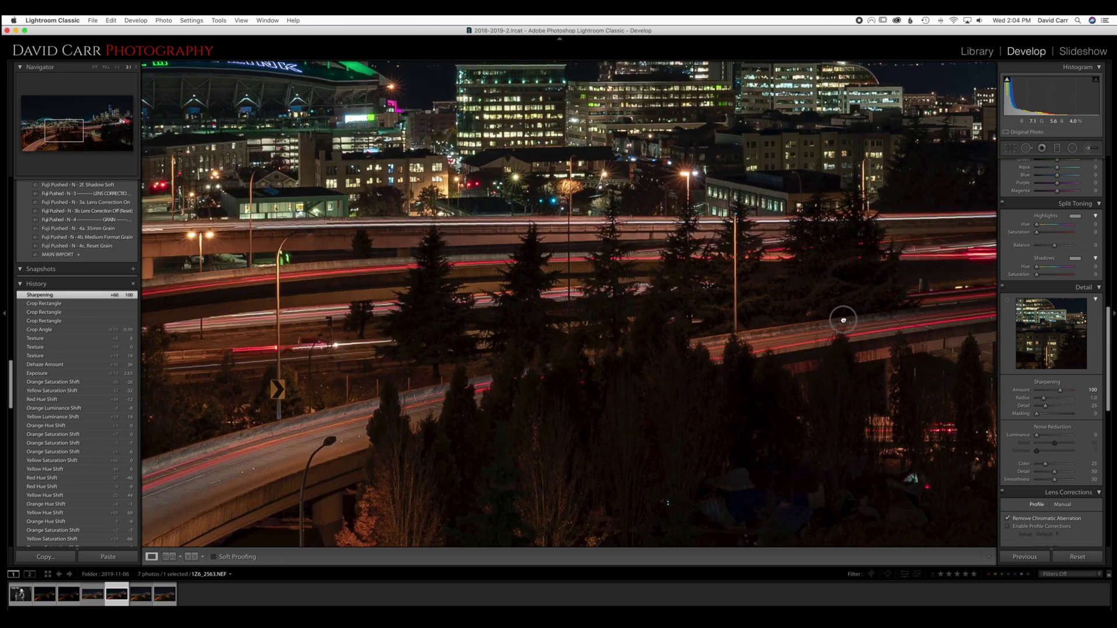
# Compare the sharpening on the highway and trees by lowering the Amount to 12 and restoring it to 100.
pyautogui.moveTo(1061, 393); pyautogui.dragTo(1040, 395)
pyautogui.press('super+equal')
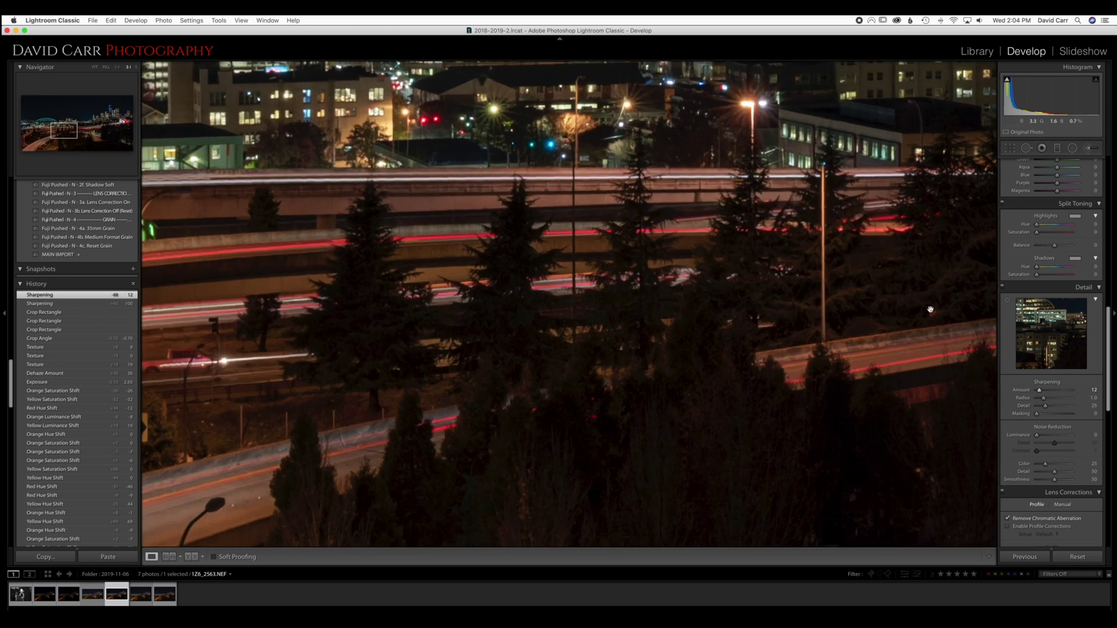
pyautogui.moveTo(930, 309); pyautogui.dragTo(604, 264)
pyautogui.moveTo(373, 325); pyautogui.dragTo(830, 252)
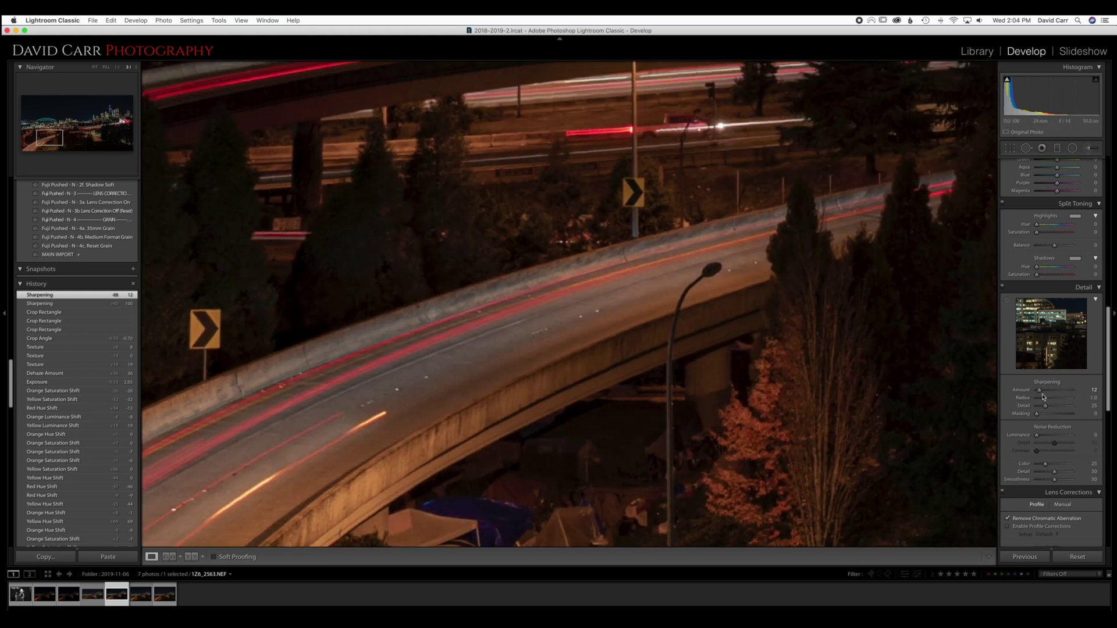
pyautogui.moveTo(1038, 390); pyautogui.dragTo(1062, 393)
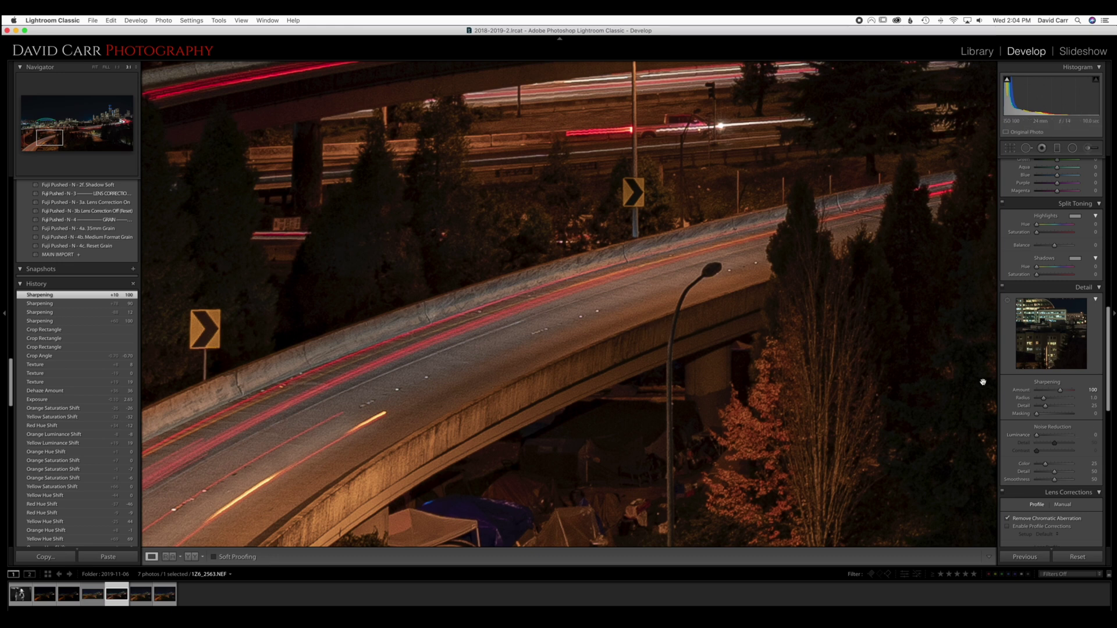
pyautogui.press('super+minus')
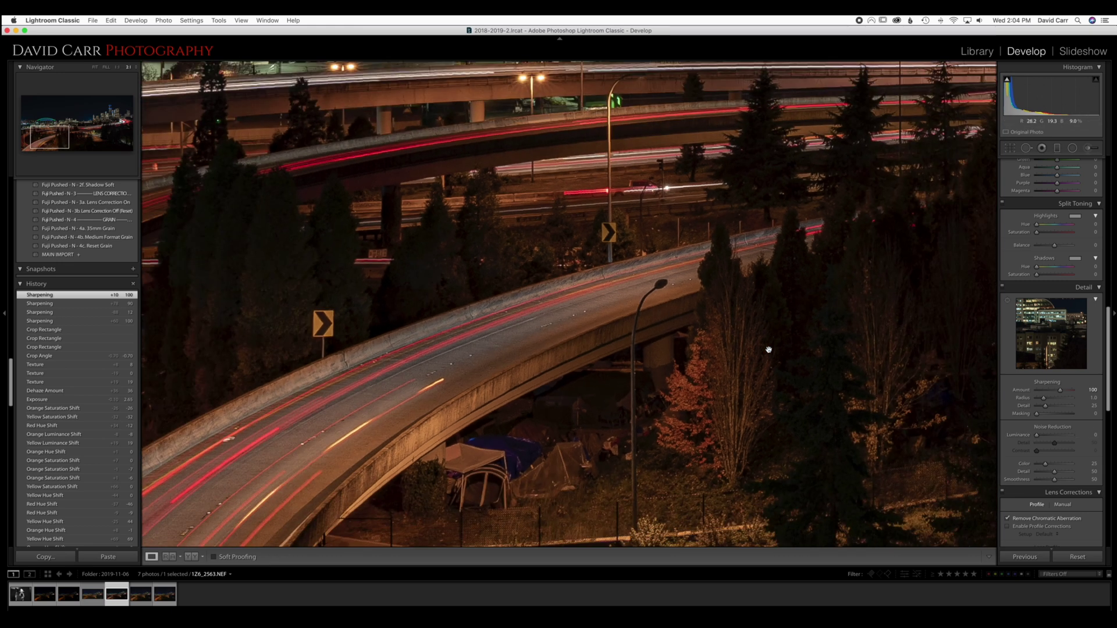
# Set the Noise Reduction Luminance to 33 and return to the whole-photo view.
pyautogui.click(1037, 436)
pyautogui.moveTo(1037, 437); pyautogui.dragTo(1049, 438)
pyautogui.click(558, 266)
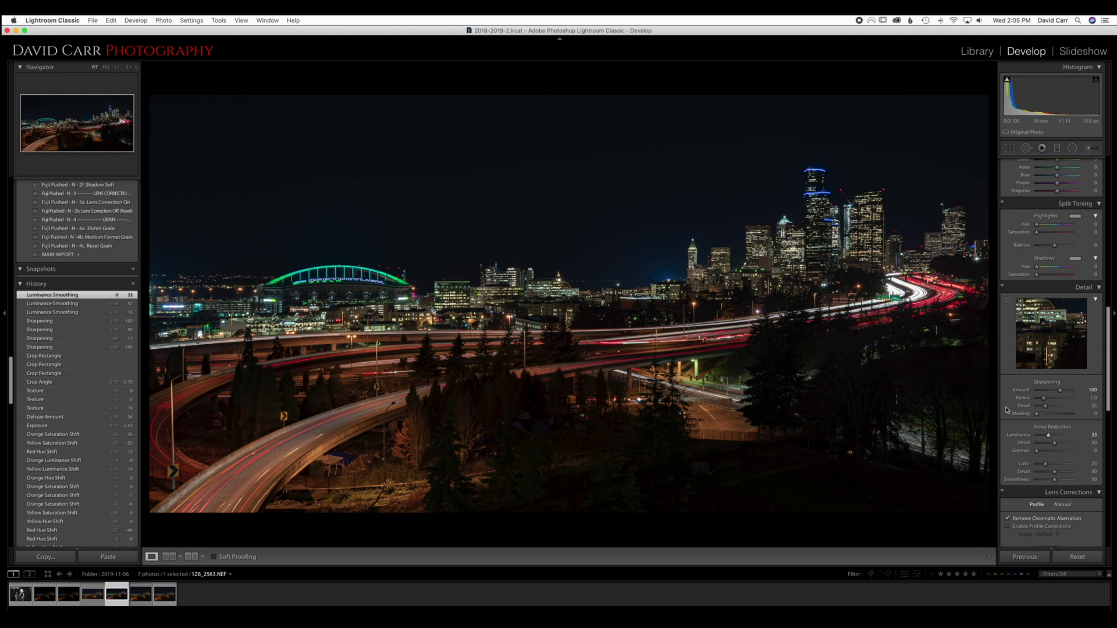
# Lower Blacks to -14 and reset the trial Contrast adjustment to 0.
pyautogui.scroll(15, 1057, 239)
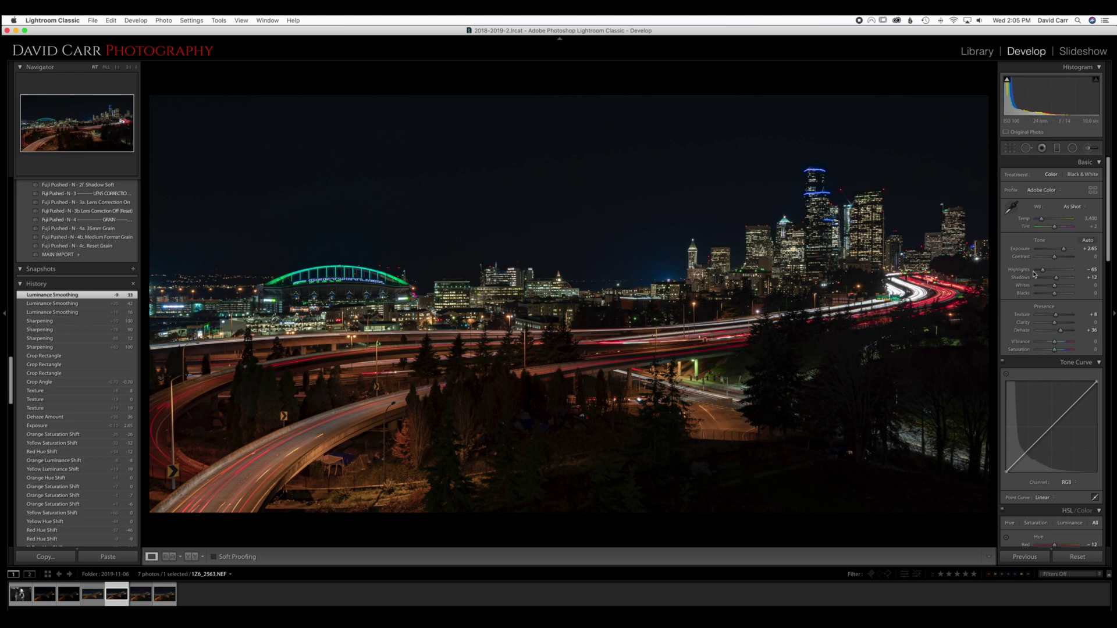
pyautogui.moveTo(1055, 295)
pyautogui.mouseDown()
pyautogui.moveTo(1059, 260)
pyautogui.moveTo(1053, 296)
pyautogui.mouseUp()
pyautogui.doubleClick(1059, 259)
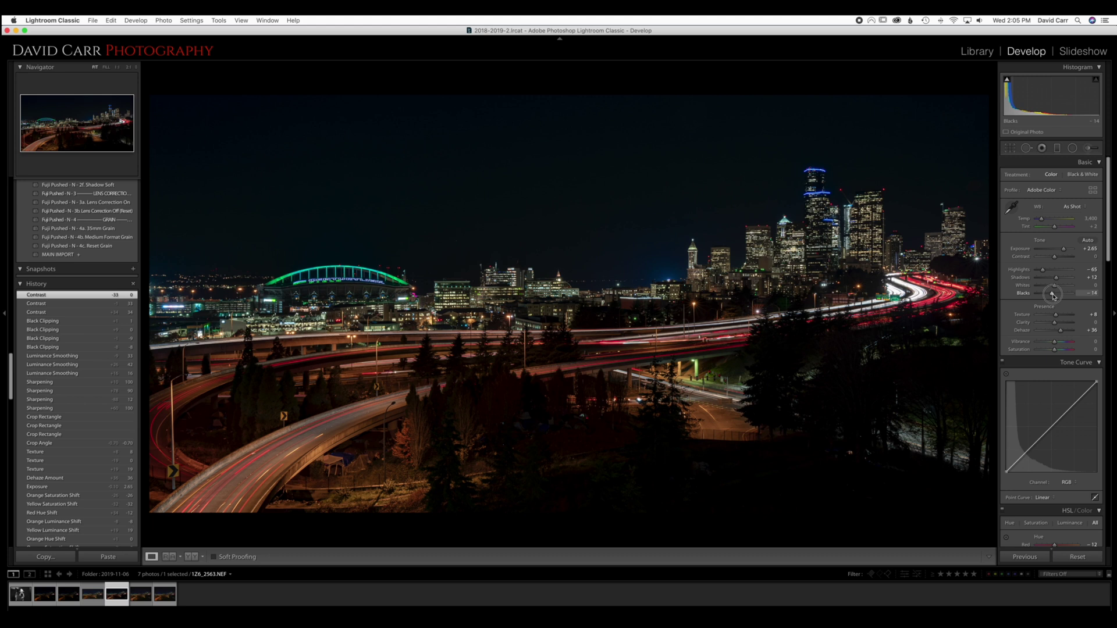
pyautogui.moveTo(1053, 296); pyautogui.dragTo(1053, 296)
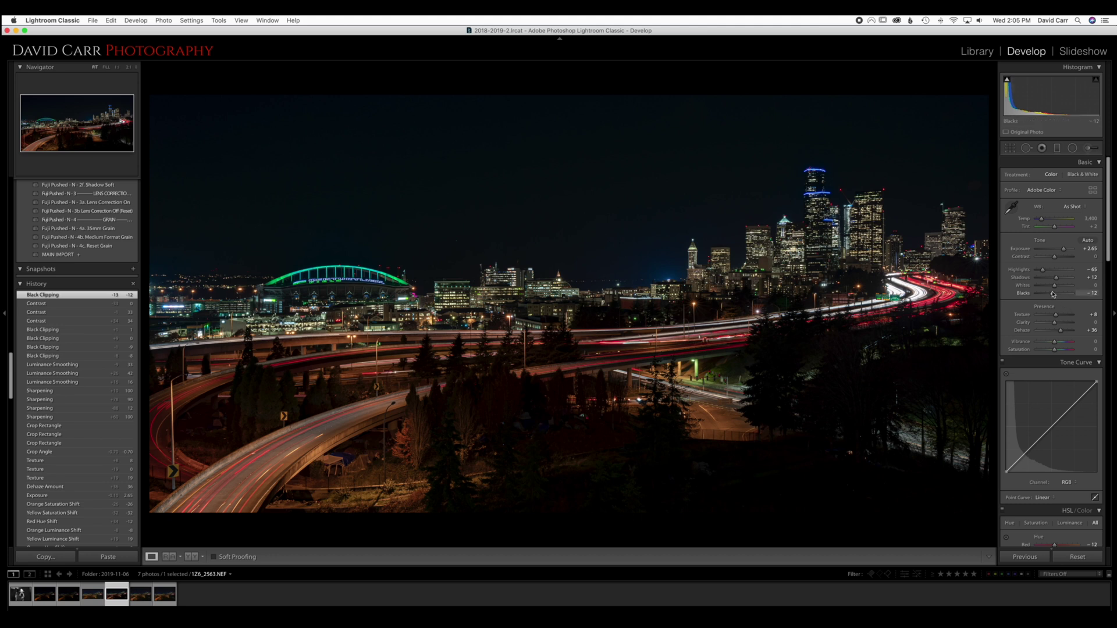
pyautogui.moveTo(1053, 296); pyautogui.dragTo(1052, 296)
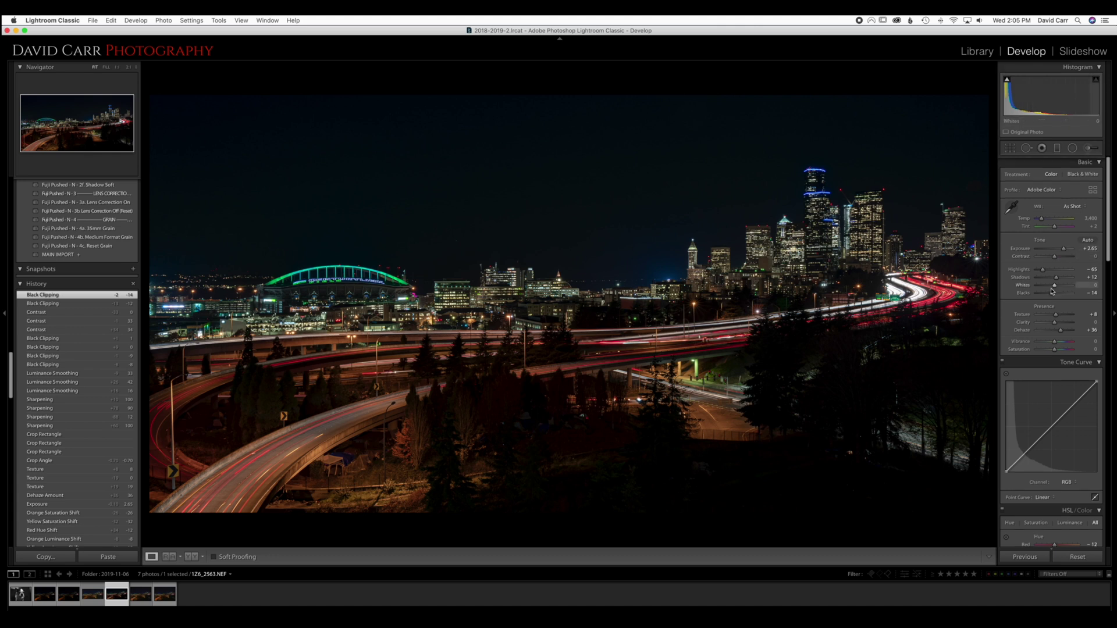
# Raise Exposure to +3.05 and lower Blacks to -22, and preview the photo against a black surround.
pyautogui.click(1064, 251)
pyautogui.moveTo(1065, 251); pyautogui.dragTo(1066, 252)
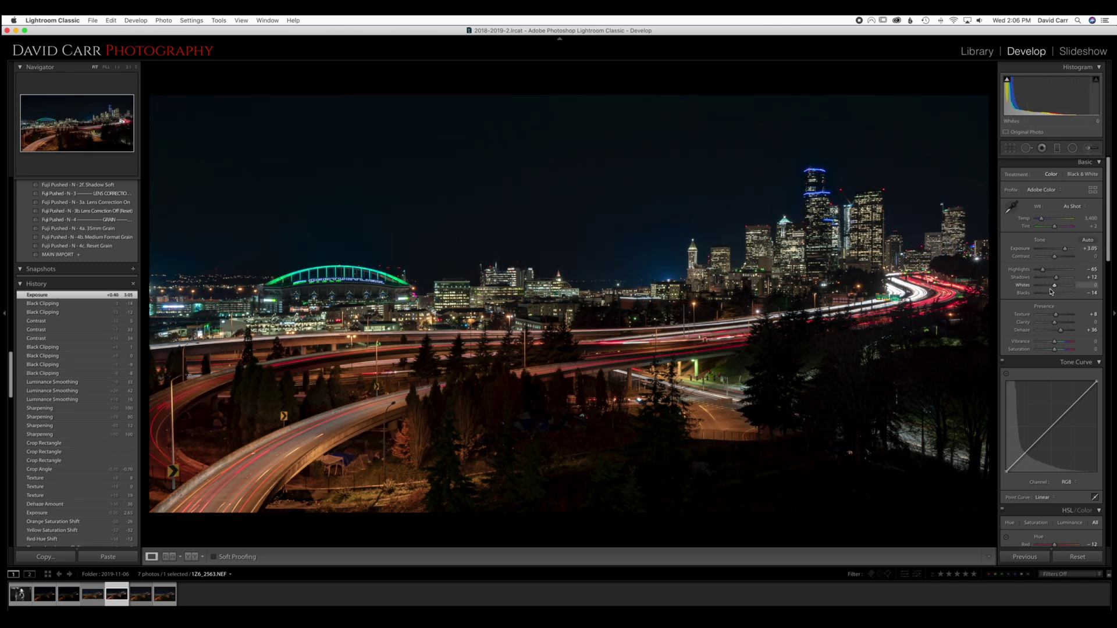
pyautogui.moveTo(1051, 294); pyautogui.dragTo(1051, 295)
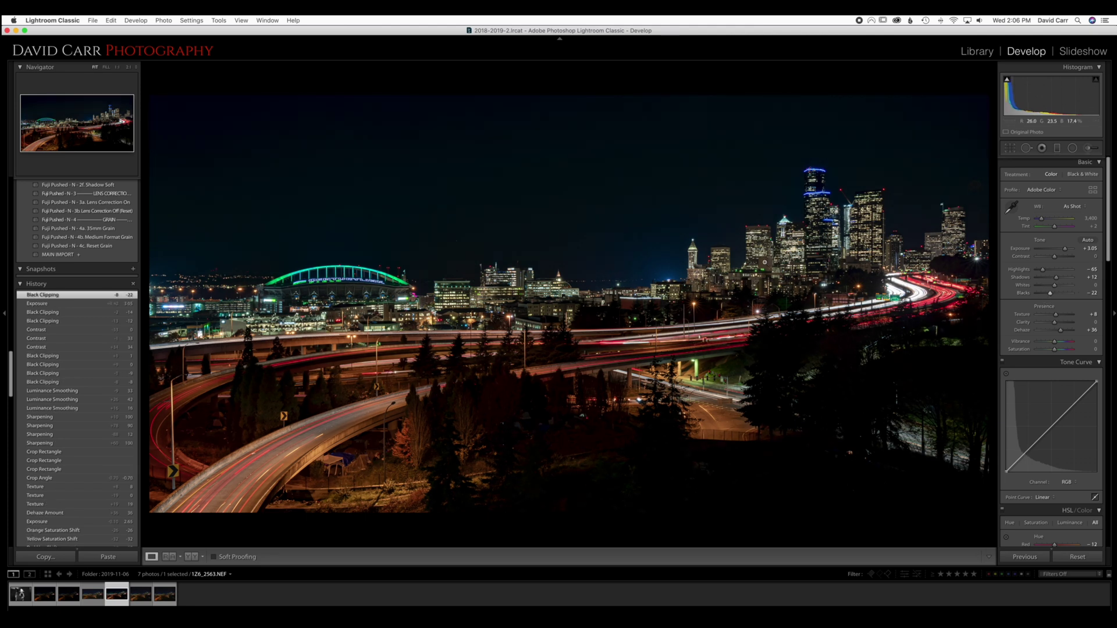
pyautogui.press('l')
pyautogui.press('l')
pyautogui.press('l')
# Tighten the crop on the photo's left edge and lower foreground, apply it and preview it against black.
pyautogui.press('r')
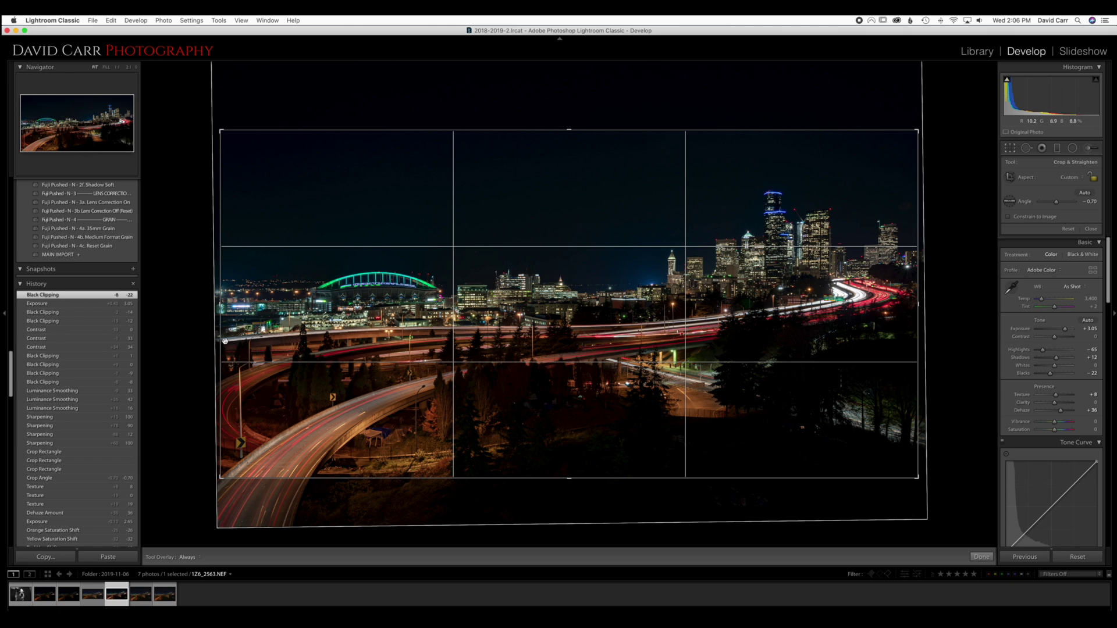
pyautogui.moveTo(221, 305); pyautogui.dragTo(237, 305)
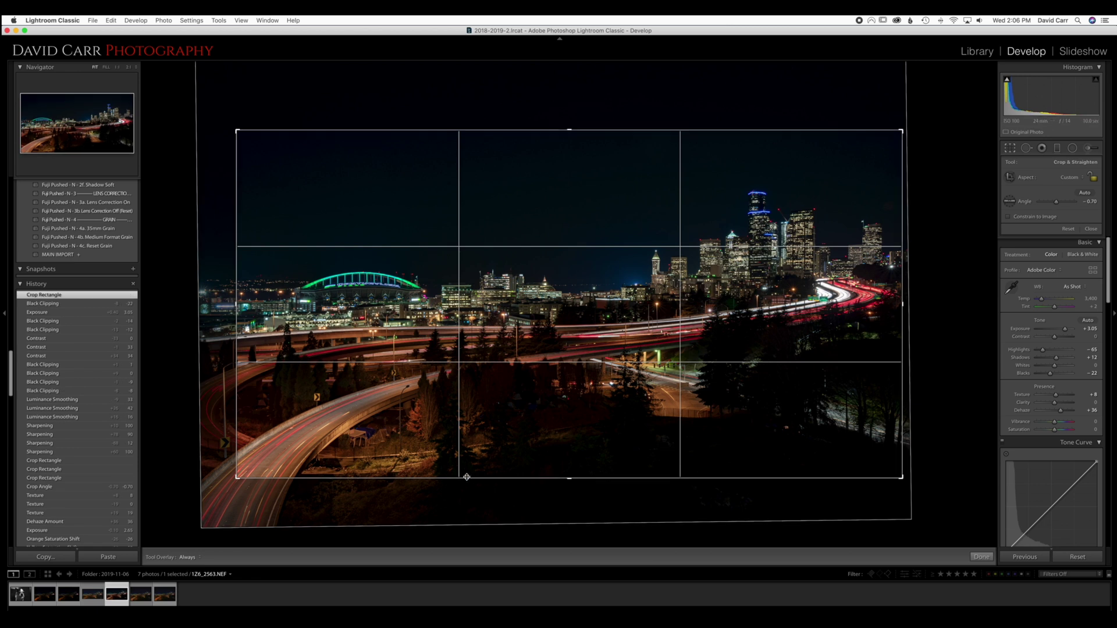
pyautogui.moveTo(569, 477); pyautogui.dragTo(569, 466)
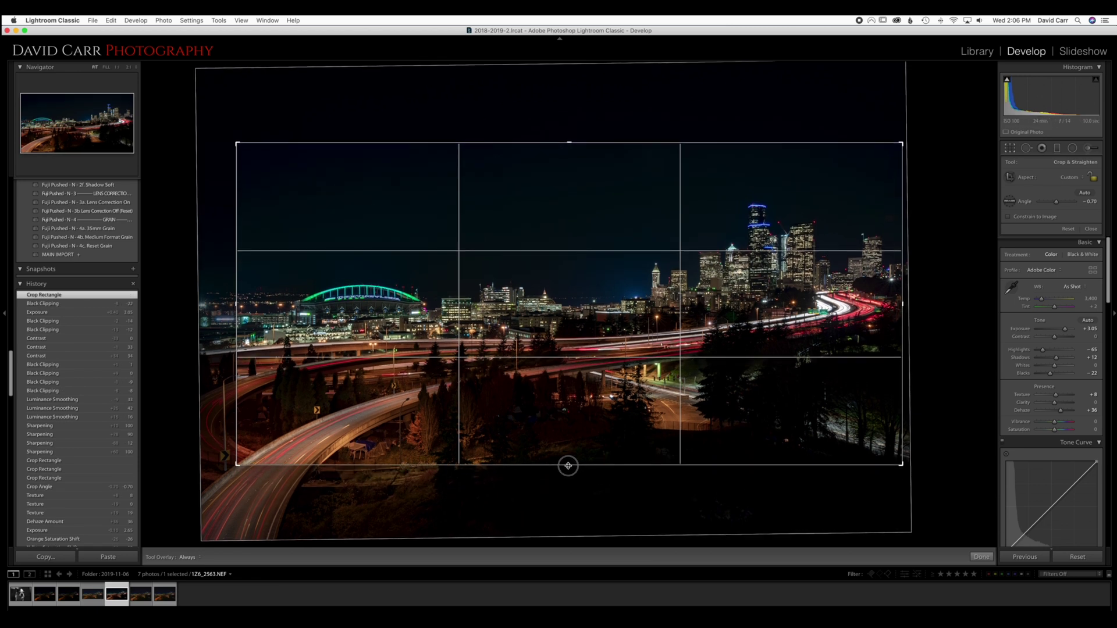
pyautogui.press('Return')
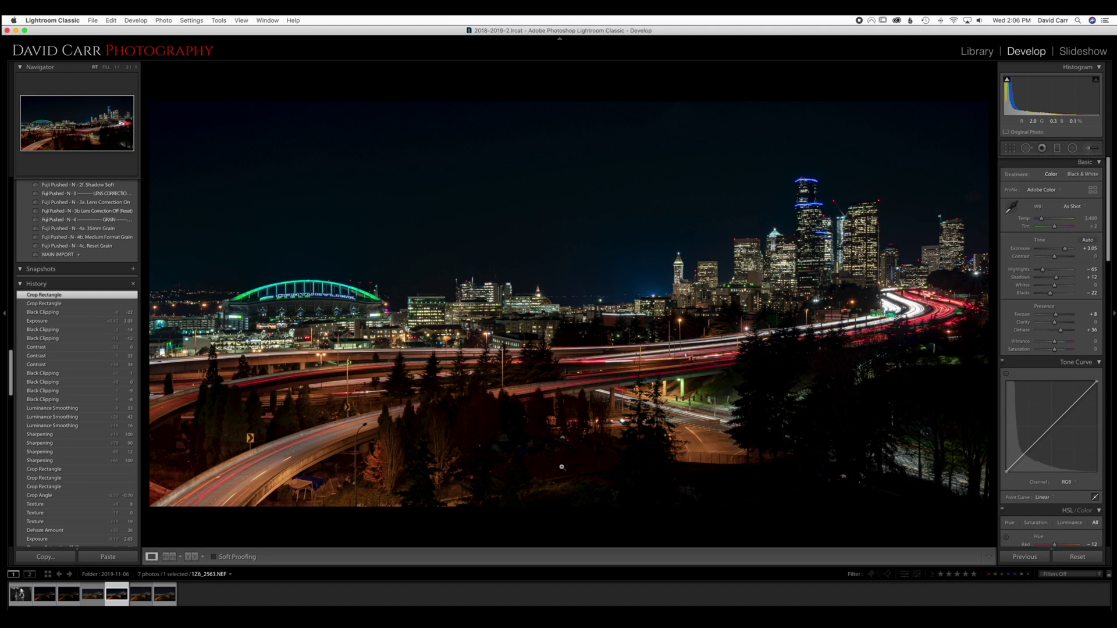
pyautogui.press('l')
pyautogui.press('l')
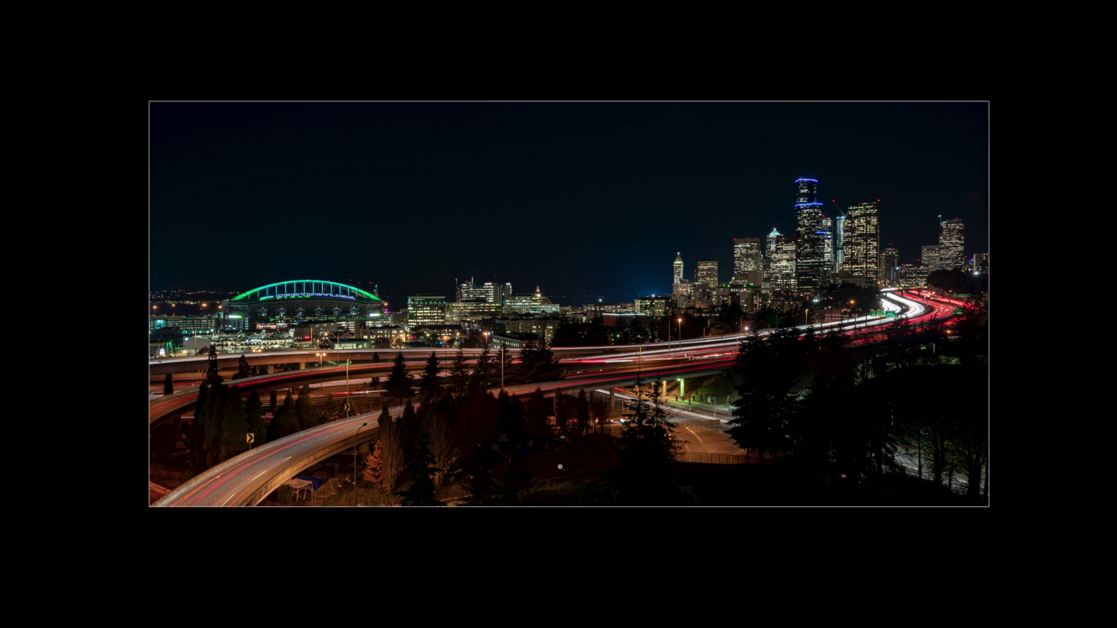
pyautogui.press('l')
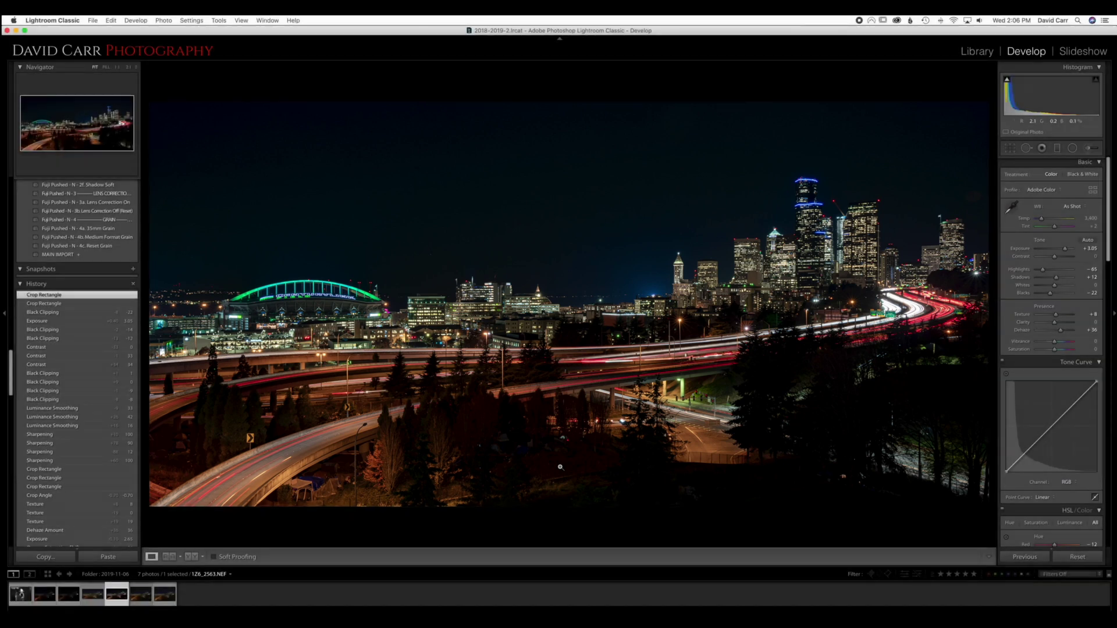
# Widen the crop again to include more of the curving highway at the left and the lower foreground.
pyautogui.press('r')
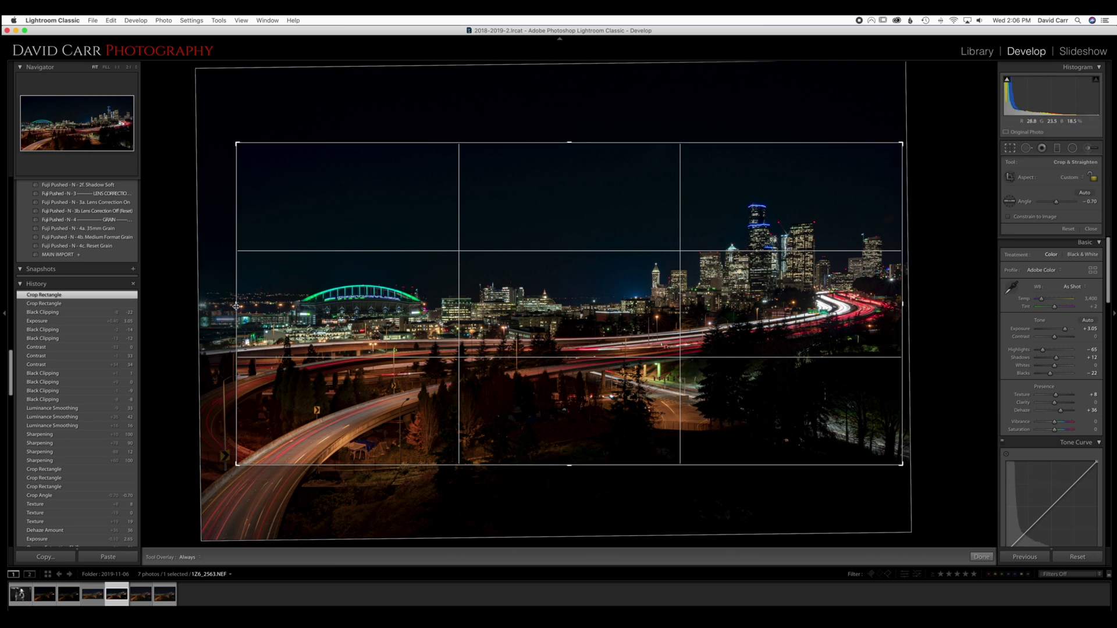
pyautogui.moveTo(237, 304); pyautogui.dragTo(215, 307)
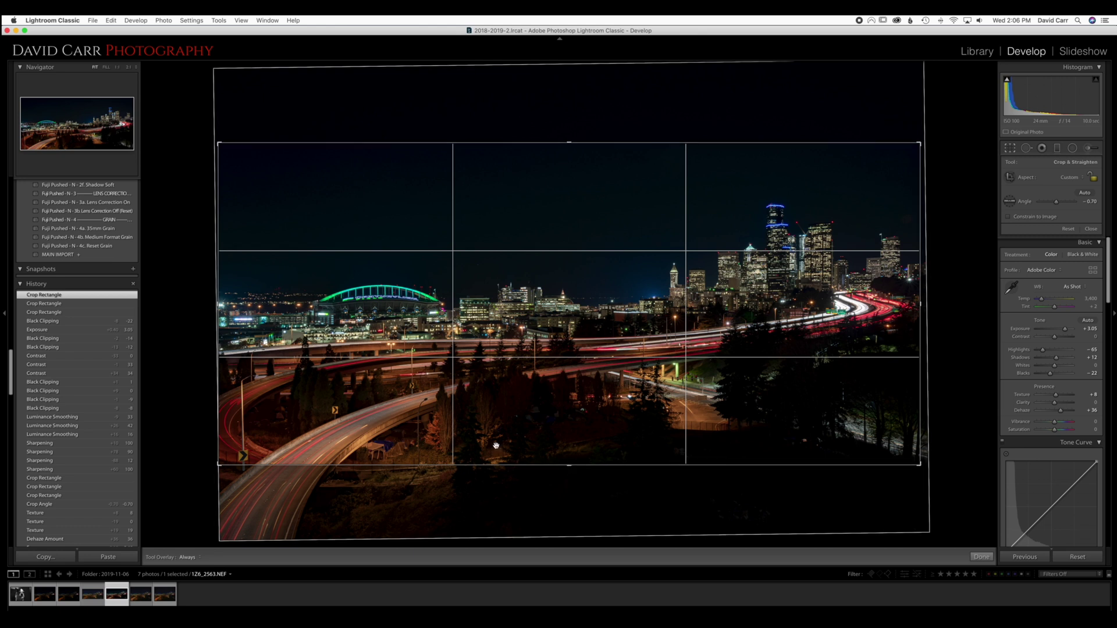
pyautogui.moveTo(219, 304); pyautogui.dragTo(228, 303)
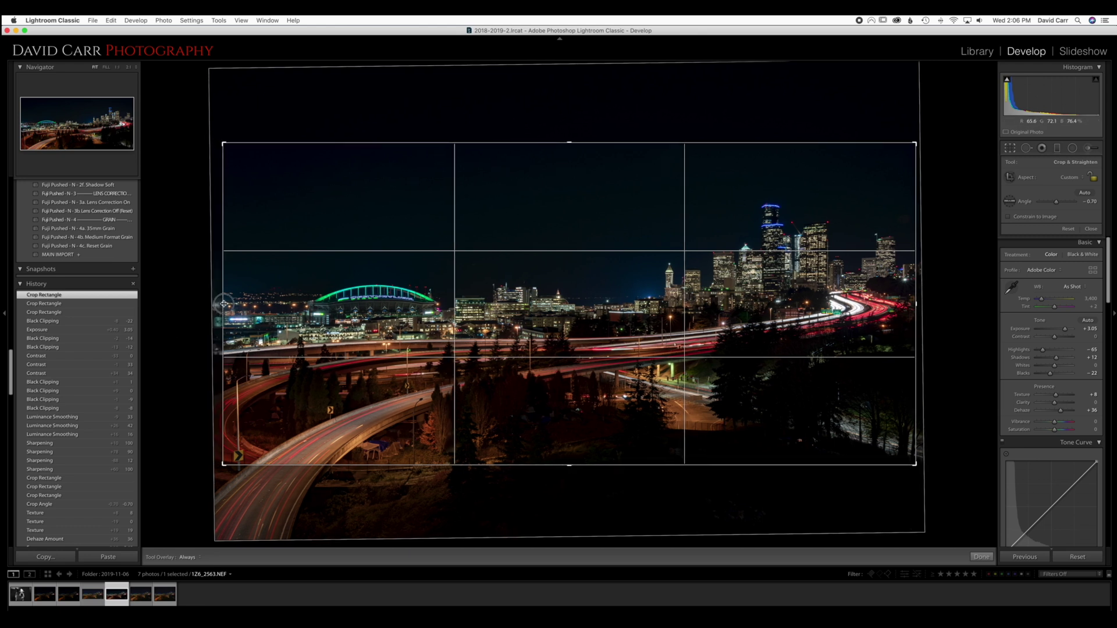
pyautogui.moveTo(569, 466); pyautogui.dragTo(571, 476)
pyautogui.press('Return')
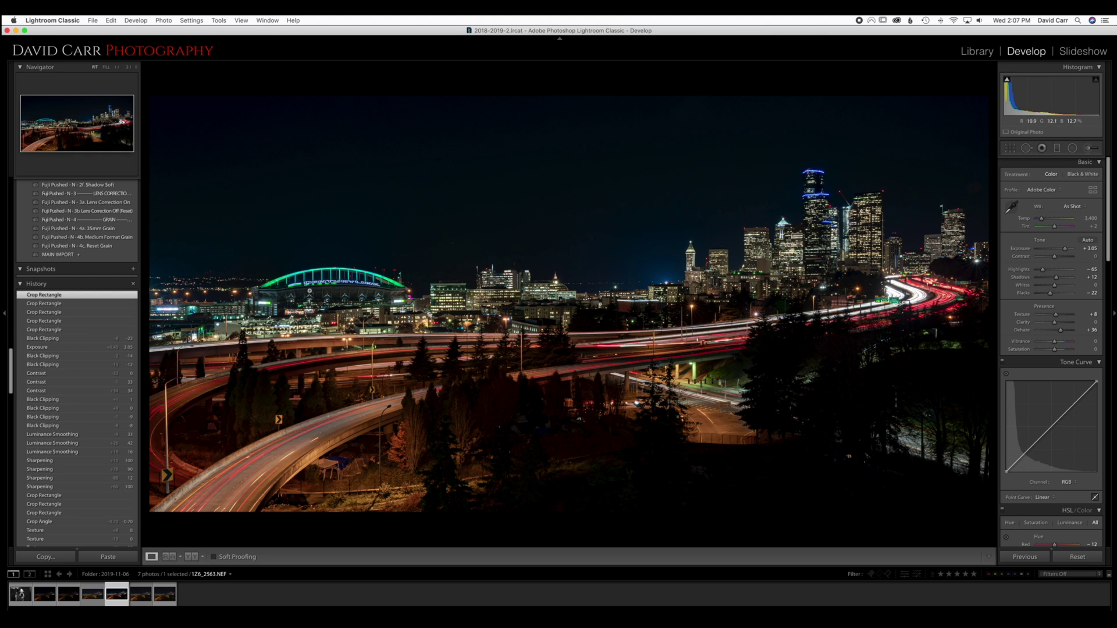
# Trim the photo's left edge and lower foreground so the crop cuts into the curving highway, and apply it.
pyautogui.press('r')
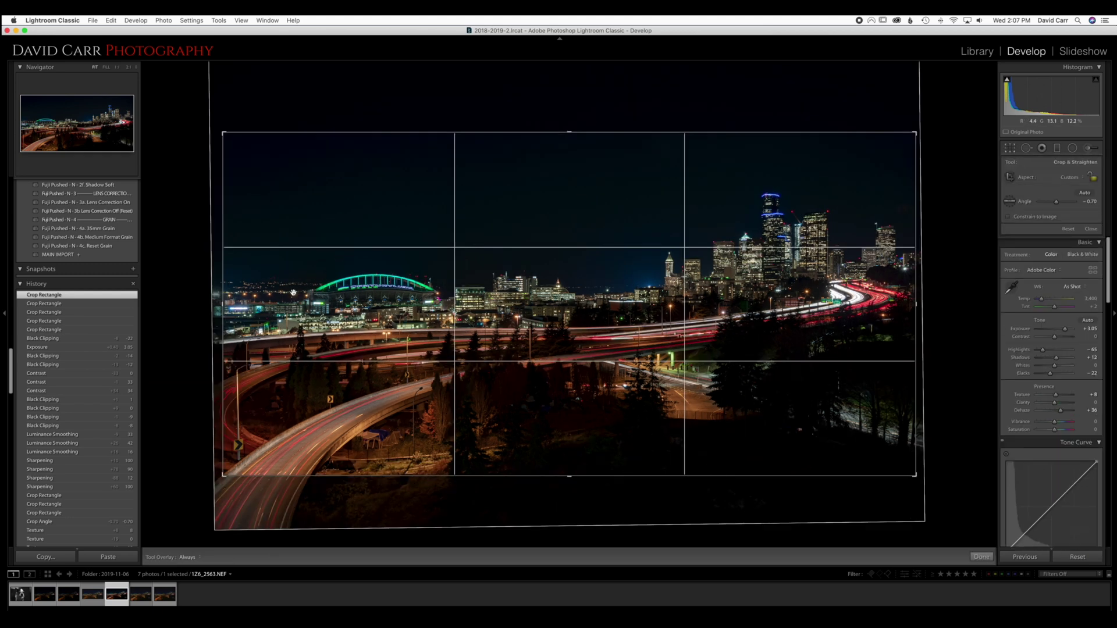
pyautogui.moveTo(224, 285); pyautogui.dragTo(236, 285)
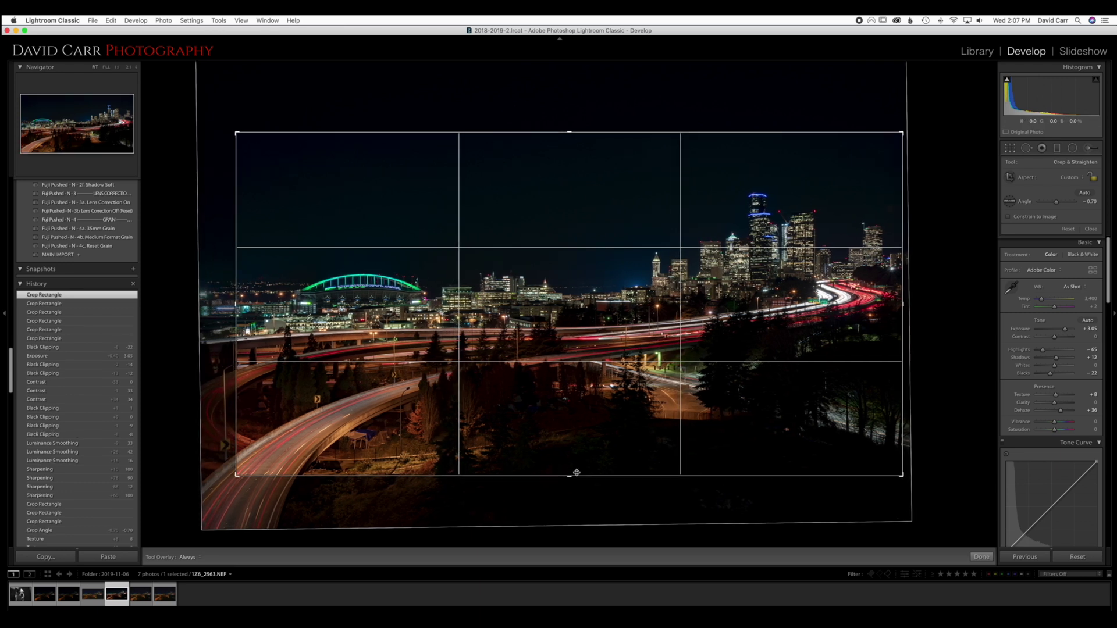
pyautogui.moveTo(568, 476); pyautogui.dragTo(566, 465)
pyautogui.press('Return')
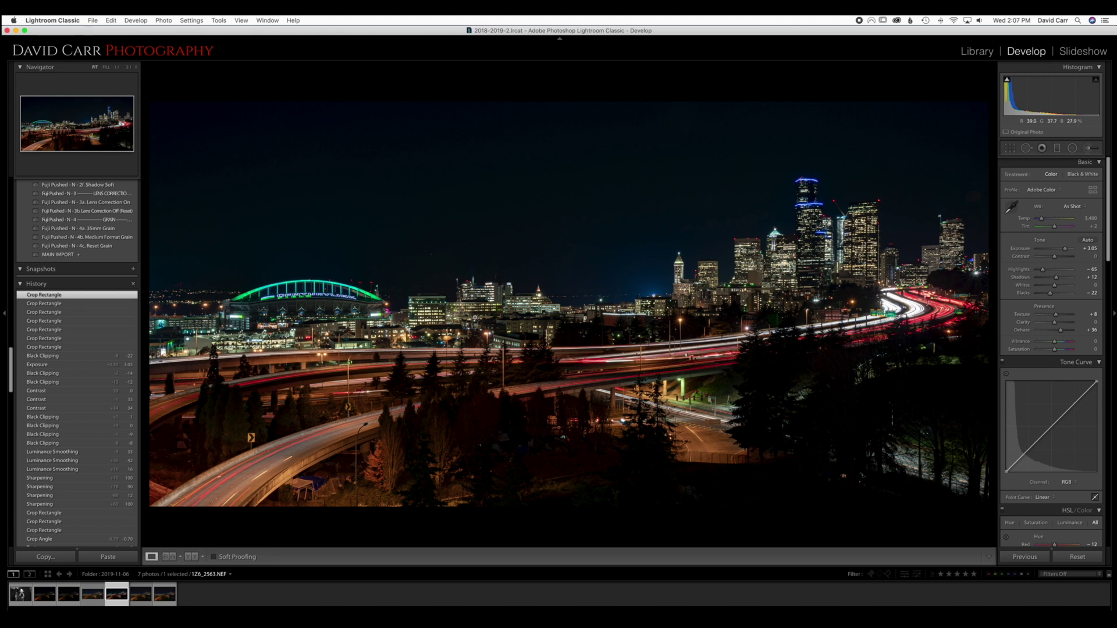
# Heal a small dust spot in the sky between the green-lit stadium and downtown with a size 29 spot removal brush.
pyautogui.press('q')
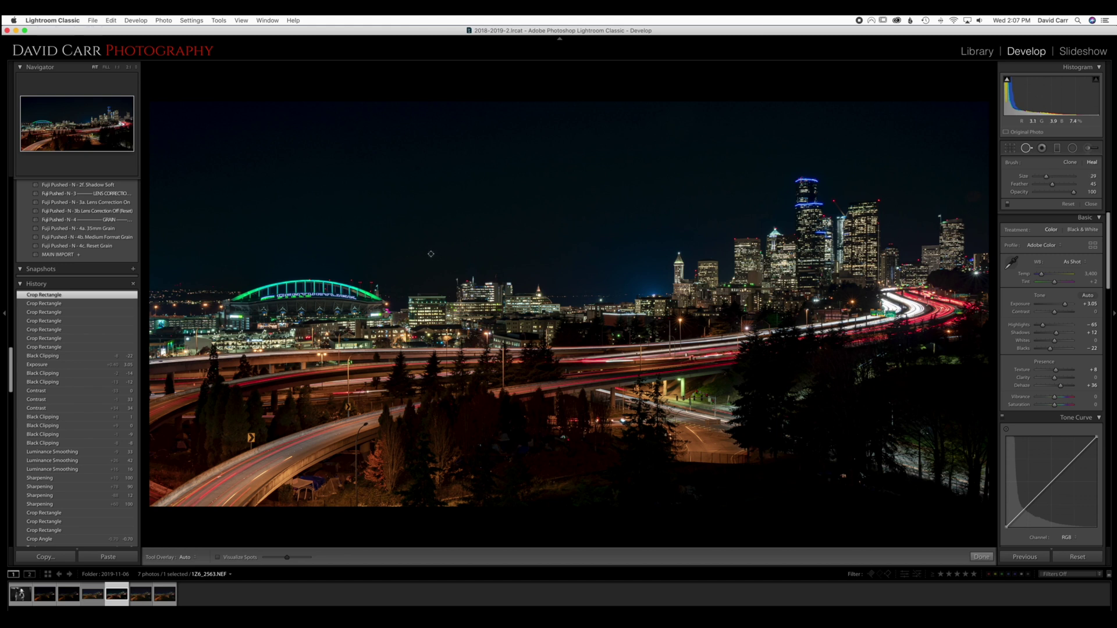
pyautogui.click(430, 254)
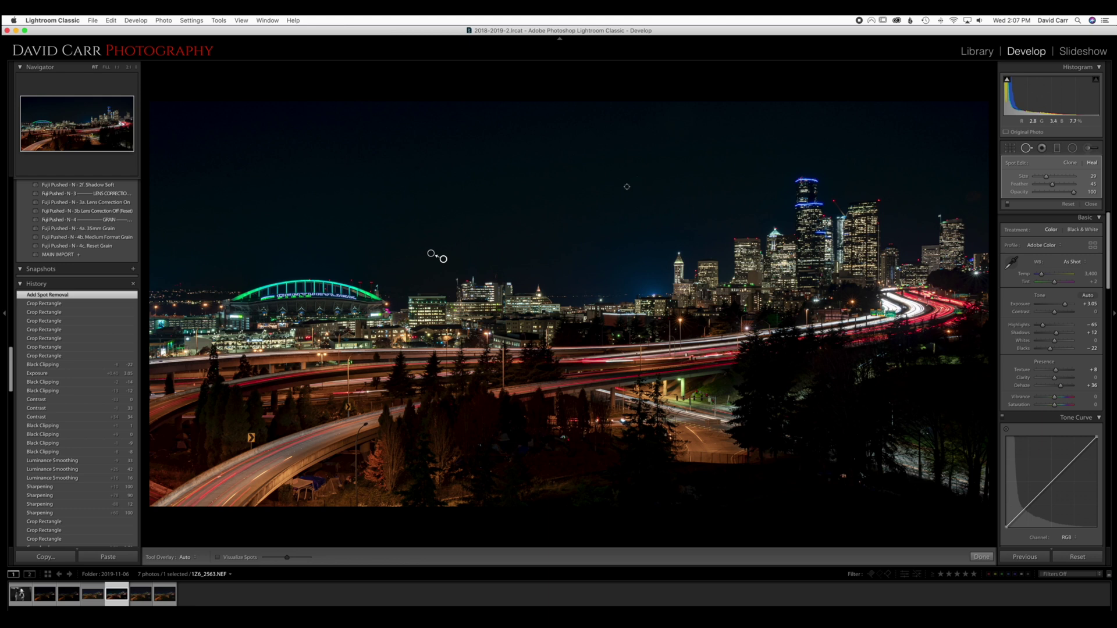
pyautogui.press('q')
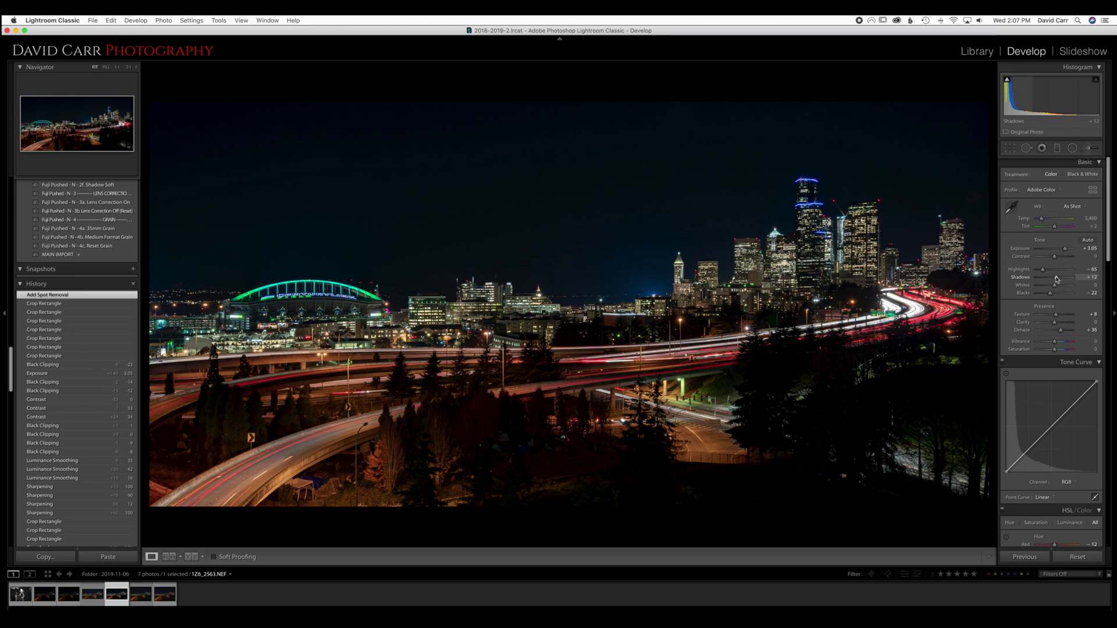
# Raise Shadows to +92 to expose sky dust, and heal three spots above and around the stadium with a size 66 brush.
pyautogui.moveTo(1056, 279); pyautogui.dragTo(1071, 278)
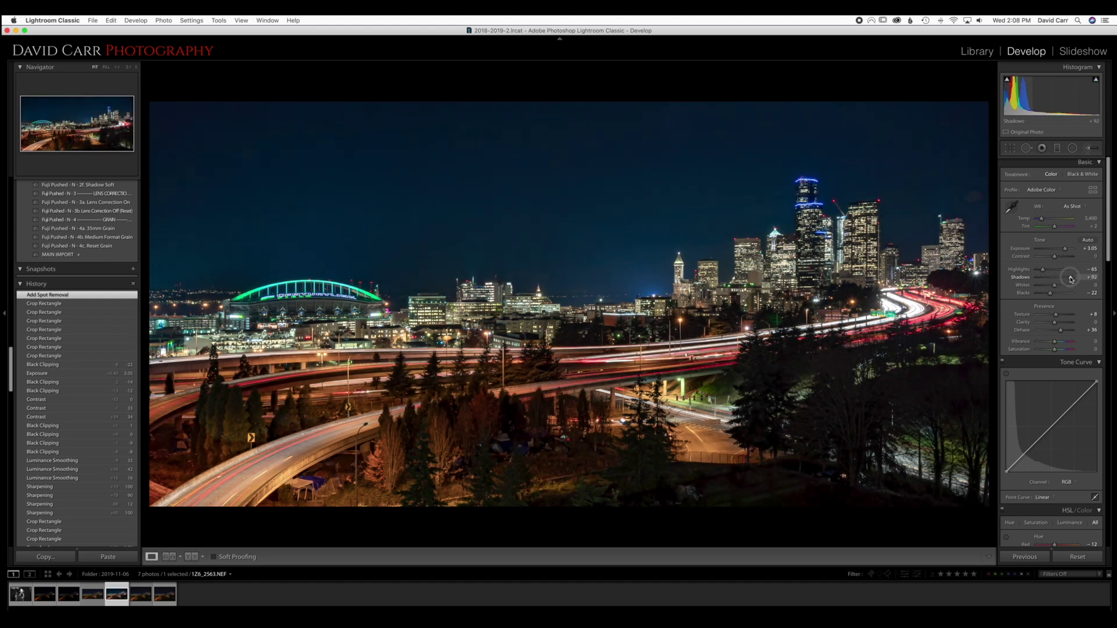
pyautogui.moveTo(1072, 279); pyautogui.dragTo(1071, 279)
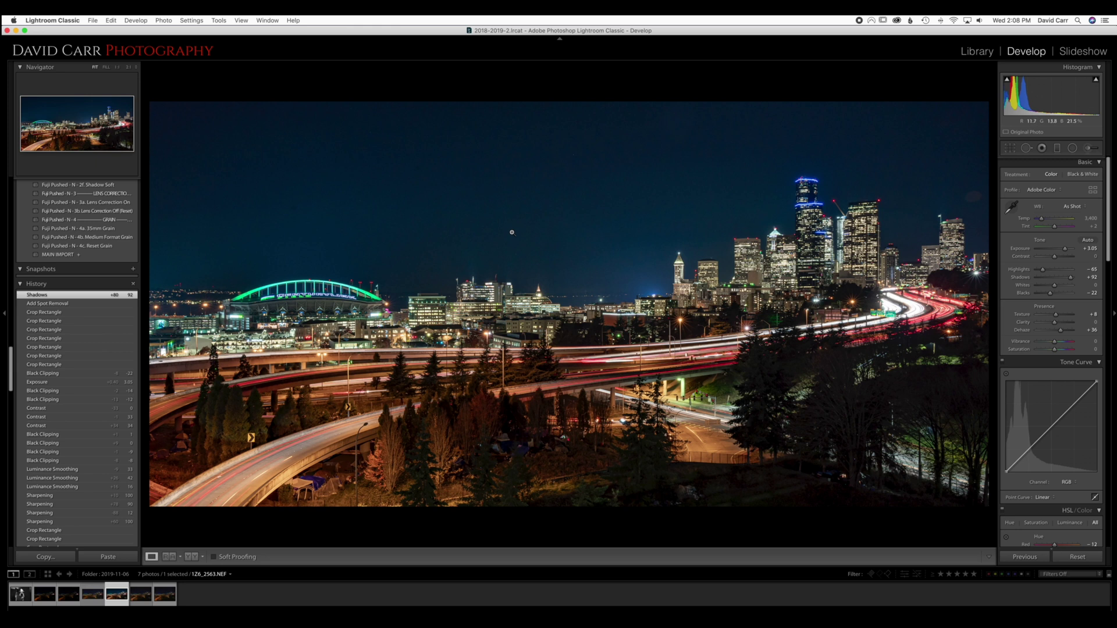
pyautogui.press('q')
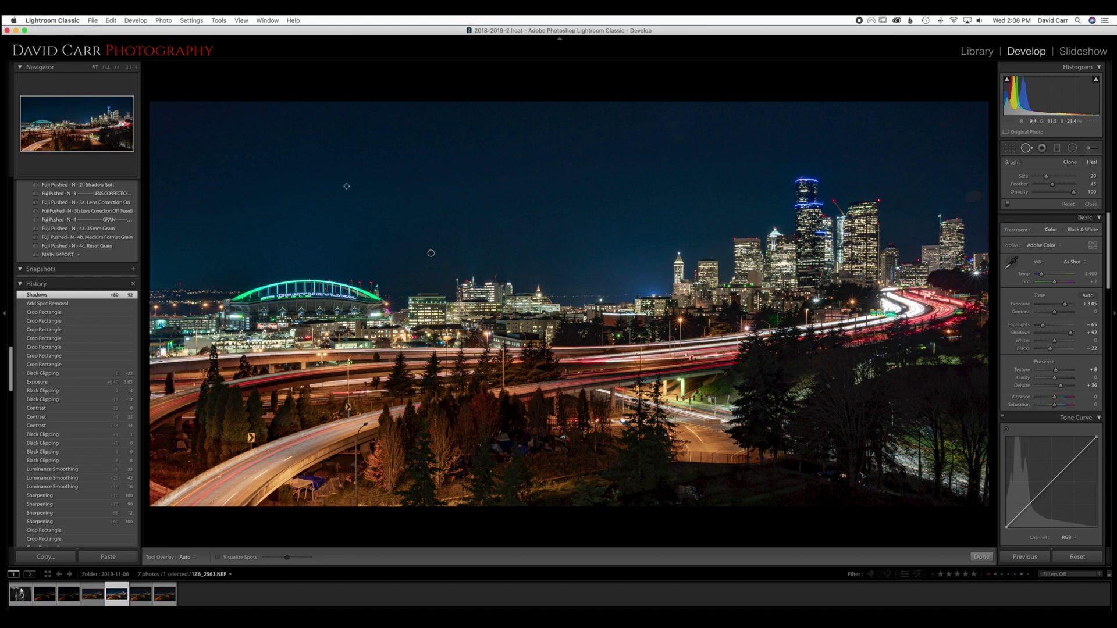
pyautogui.scroll(5, 347, 186)
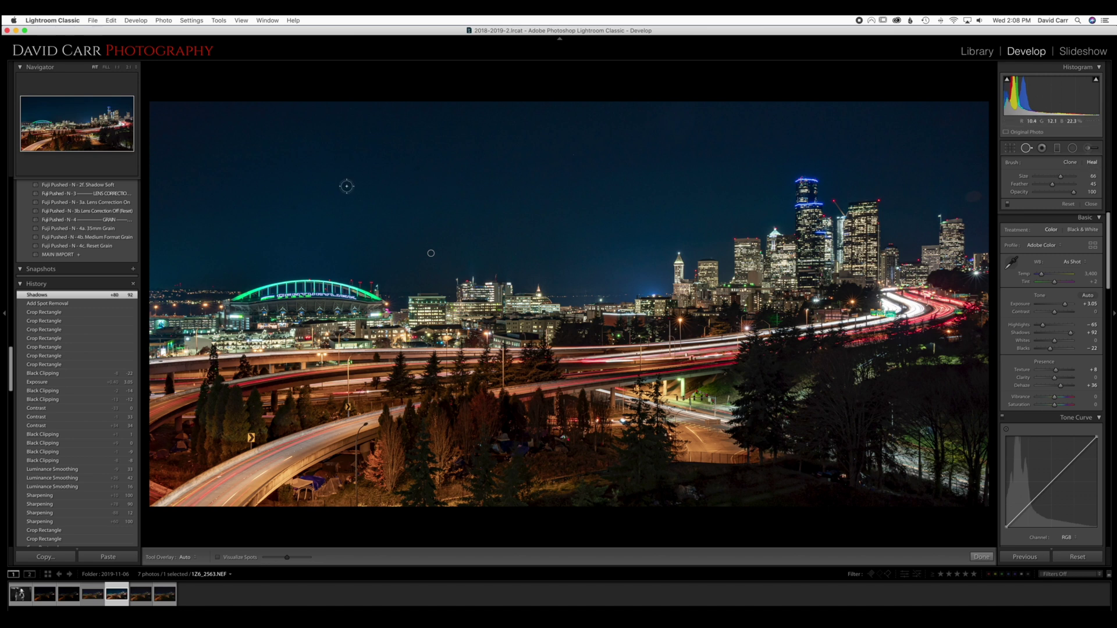
pyautogui.click(291, 207)
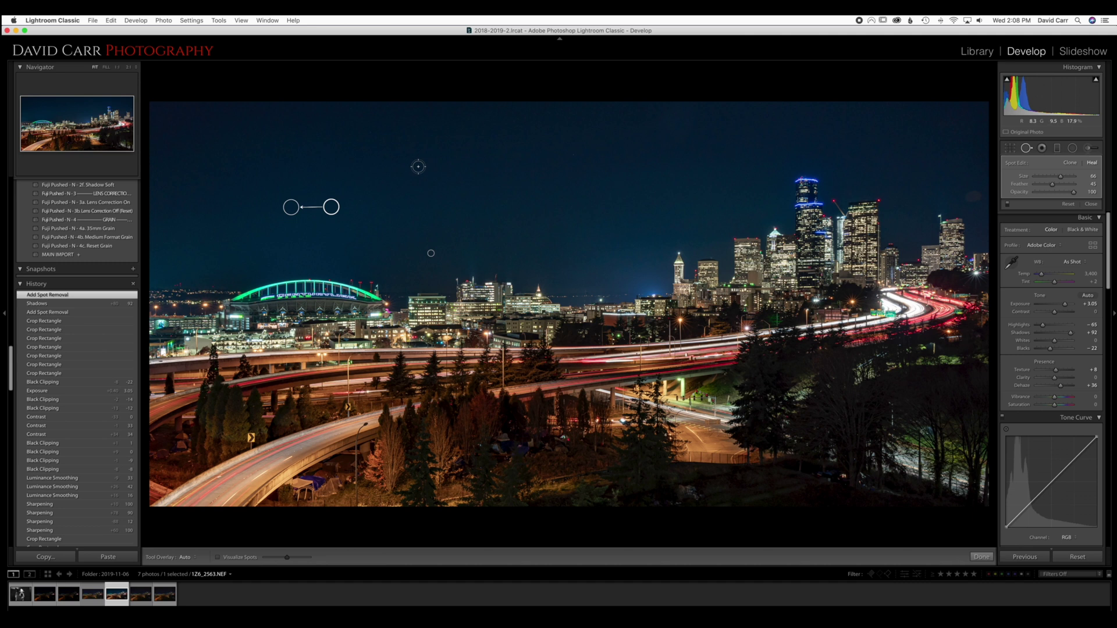
pyautogui.click(419, 167)
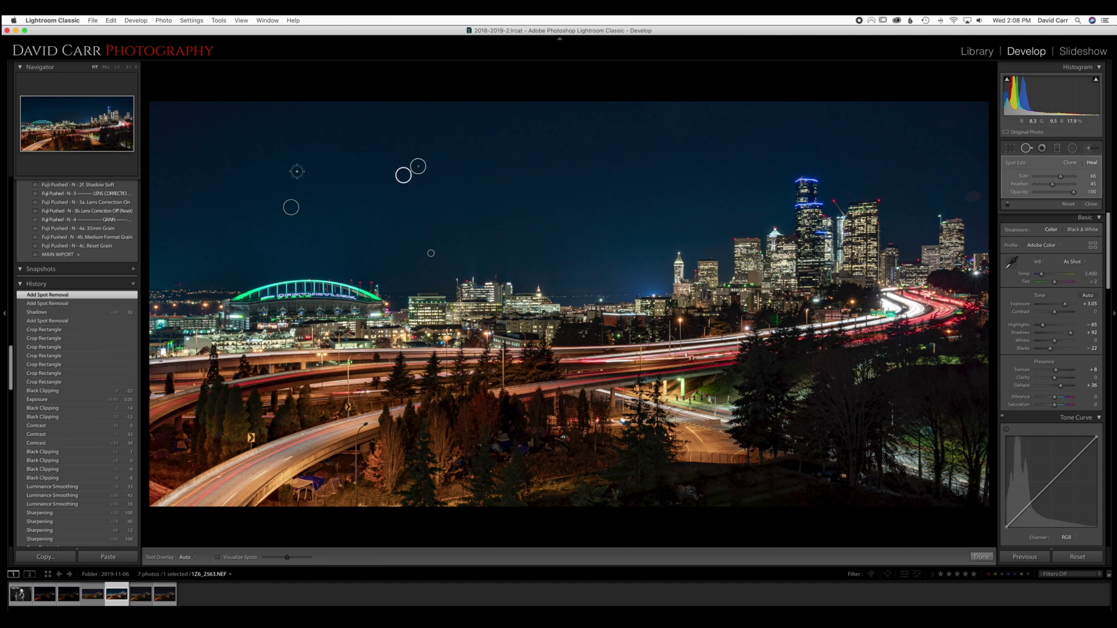
pyautogui.click(229, 175)
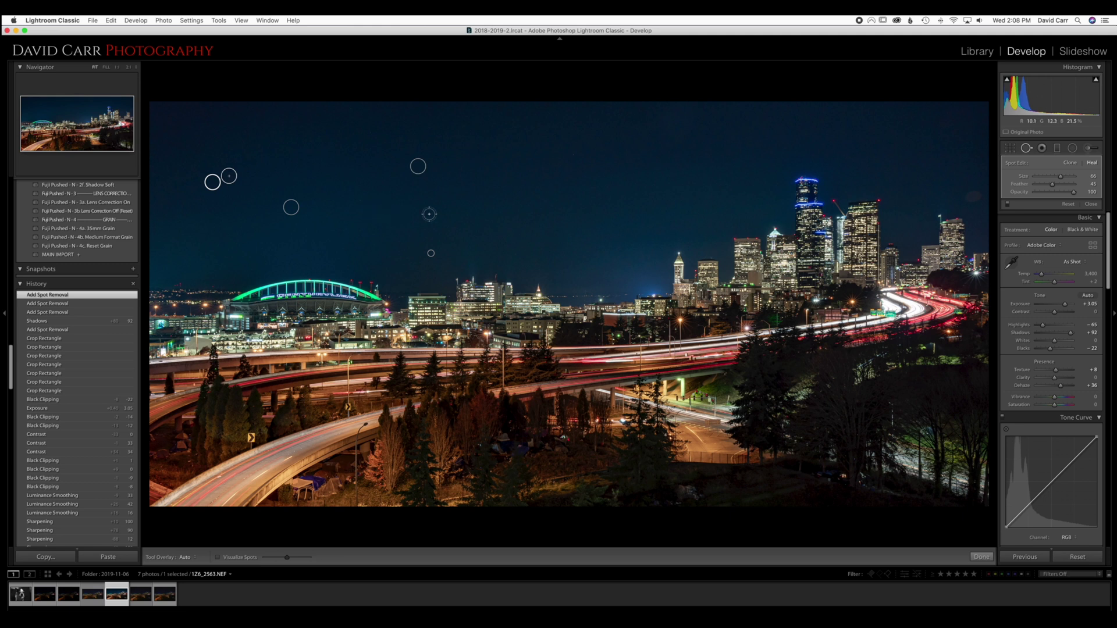
# Examine the sky for remaining dust spots by comparing the Visualize Spots view with the normal photo.
pyautogui.press('a')
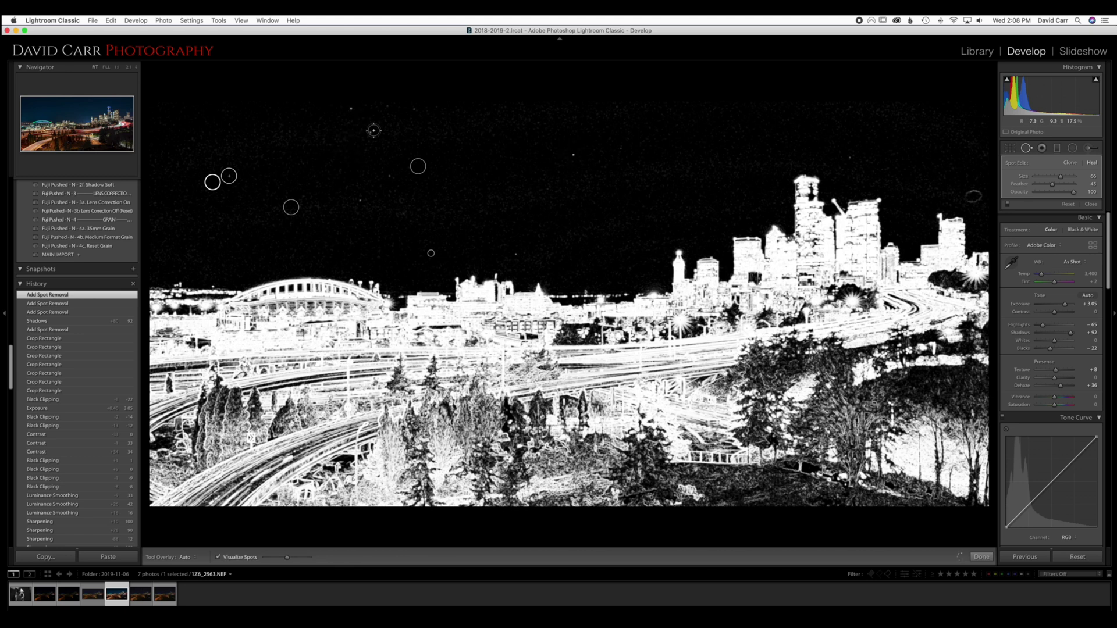
pyautogui.press('a')
pyautogui.press('a')
pyautogui.press('a')
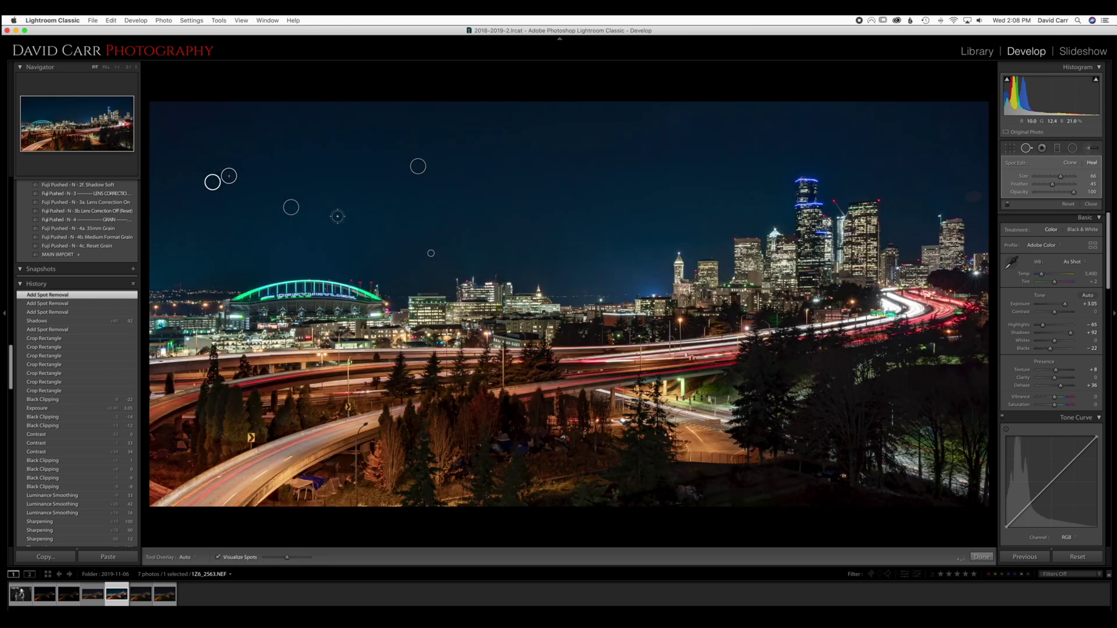
pyautogui.press('a')
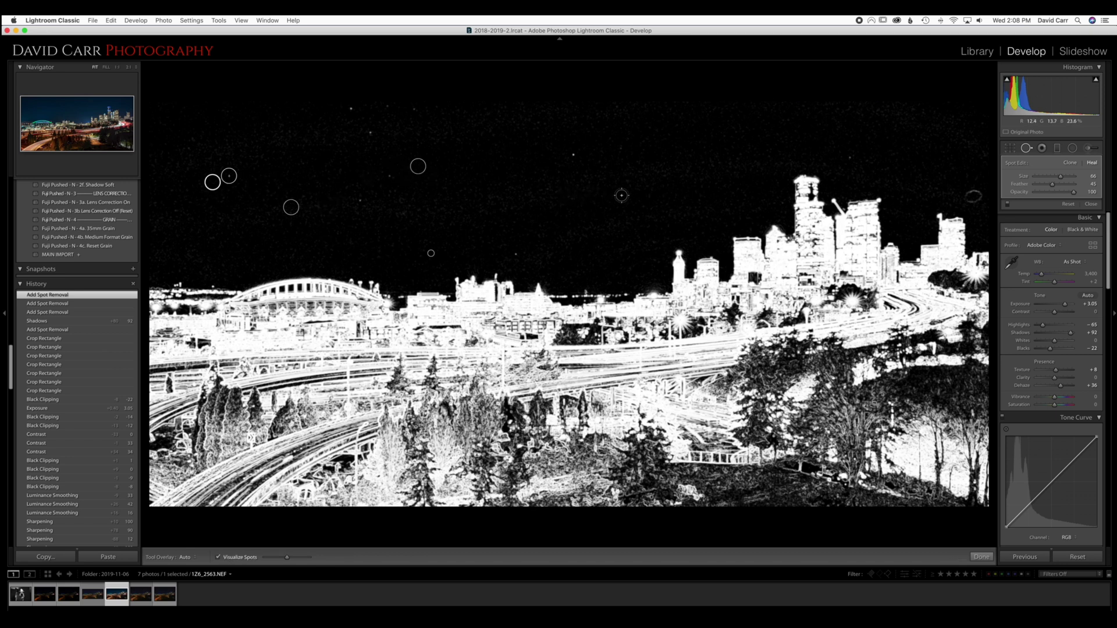
pyautogui.press('a')
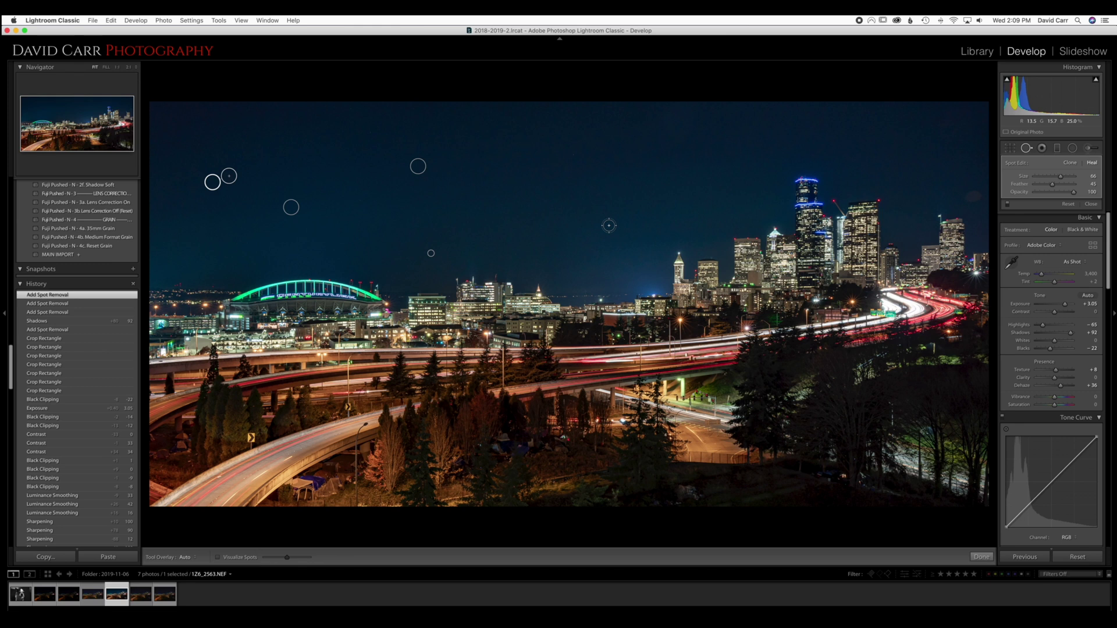
pyautogui.press('q')
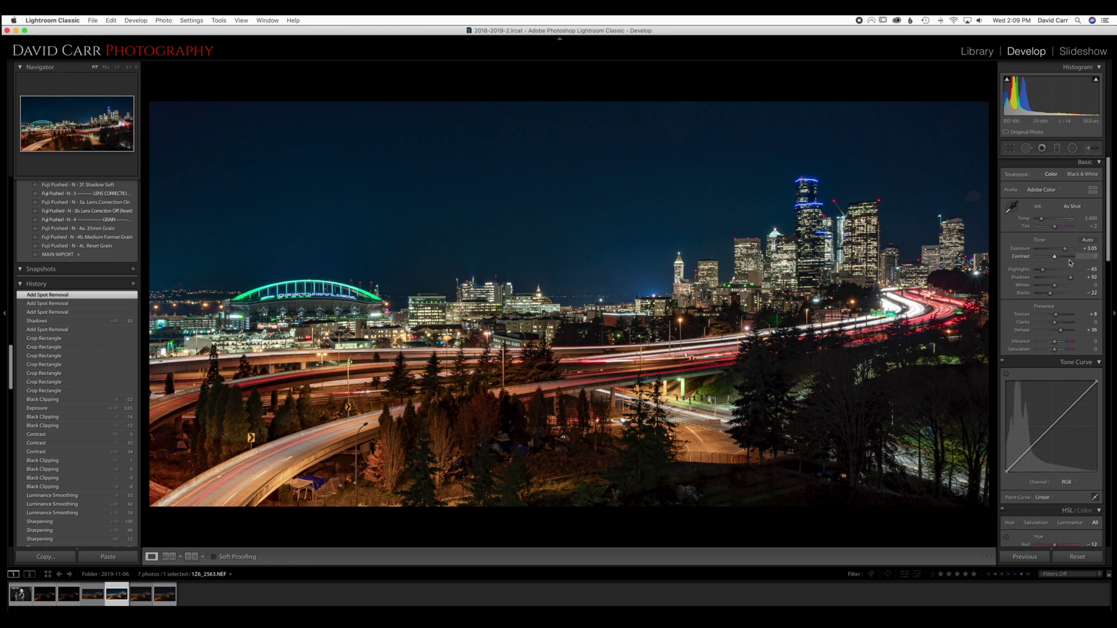
# Set Shadows to +93 and heal the dust spot in the sky above the rightmost skyline buildings.
pyautogui.moveTo(1073, 280); pyautogui.dragTo(1070, 279)
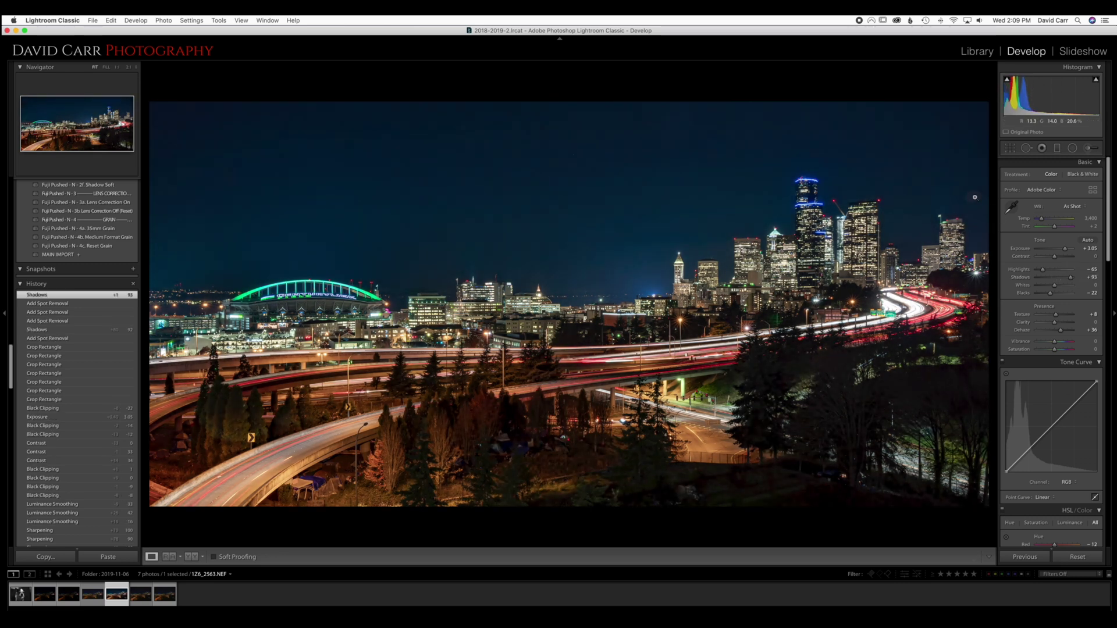
pyautogui.click(978, 197)
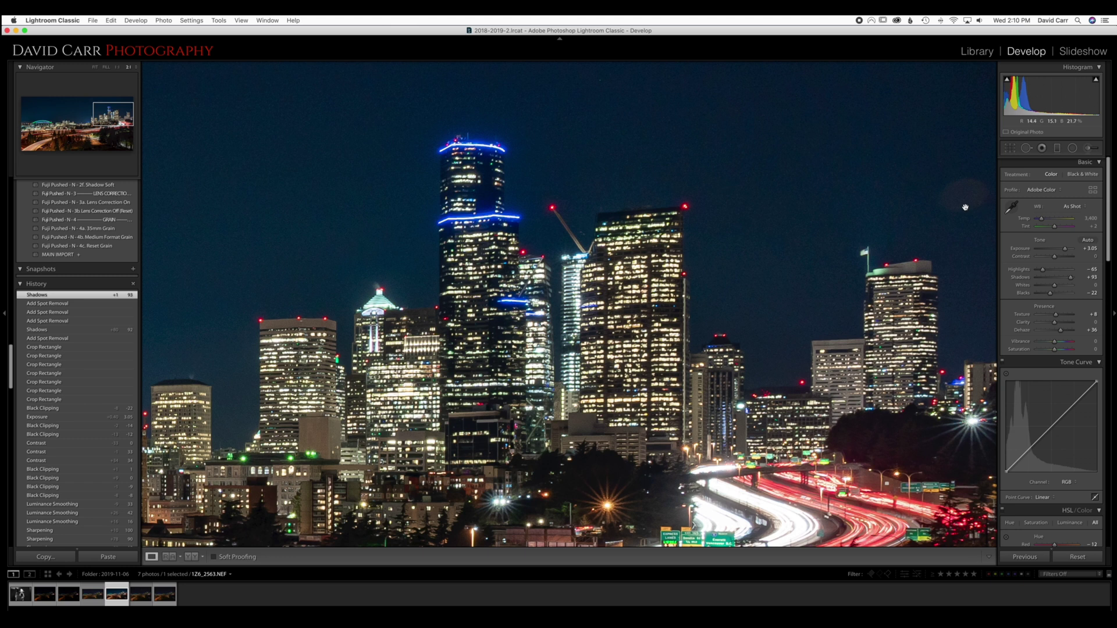
pyautogui.press('q')
pyautogui.click(958, 199)
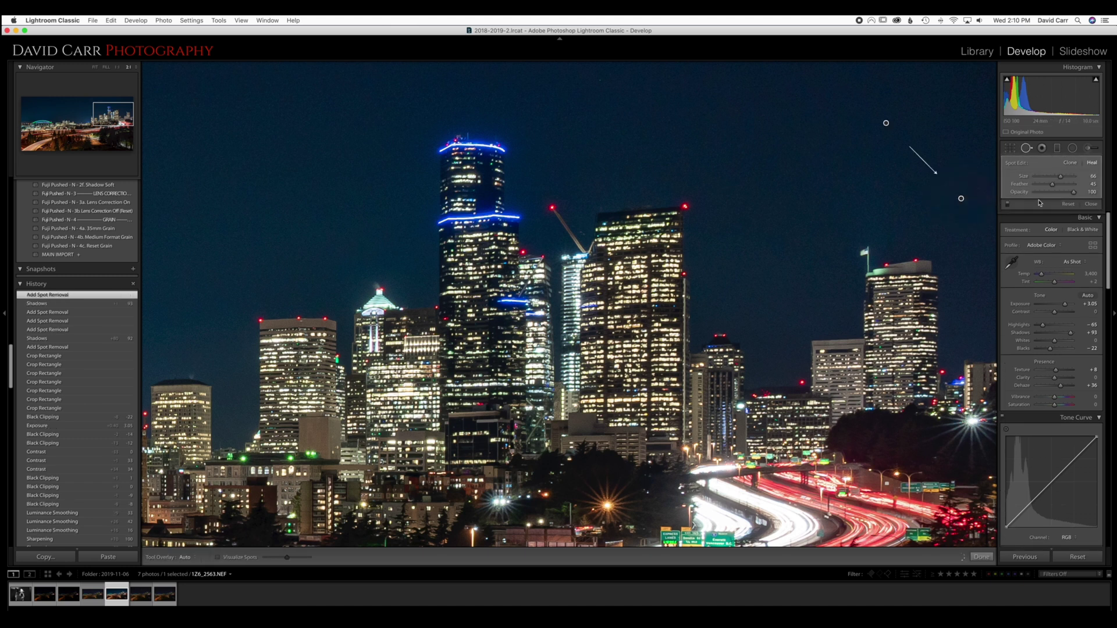
pyautogui.press('q')
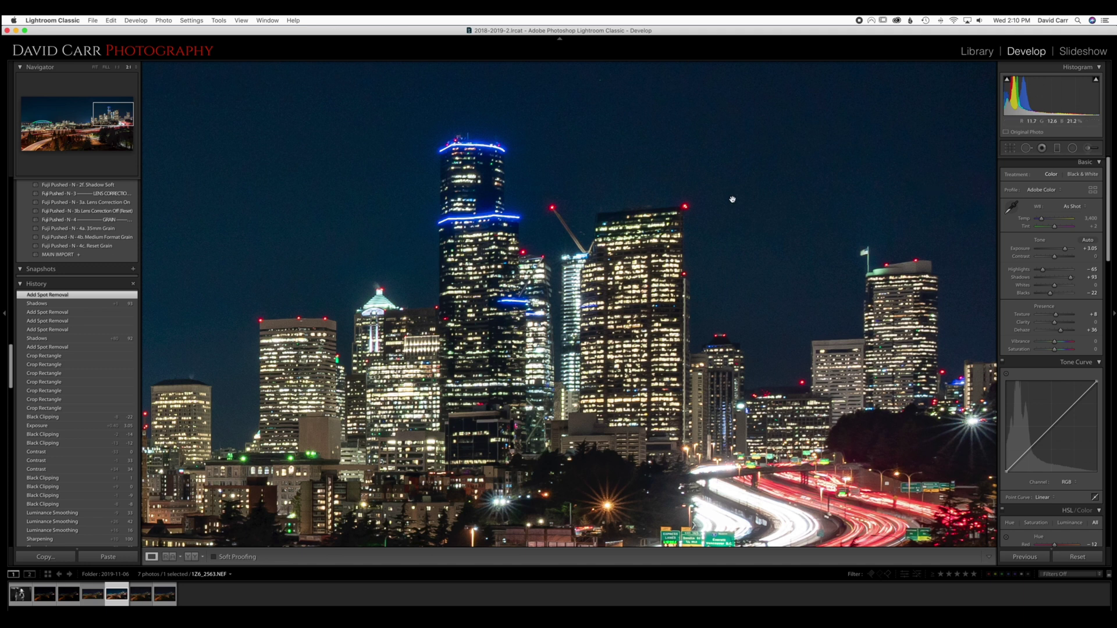
pyautogui.click(733, 200)
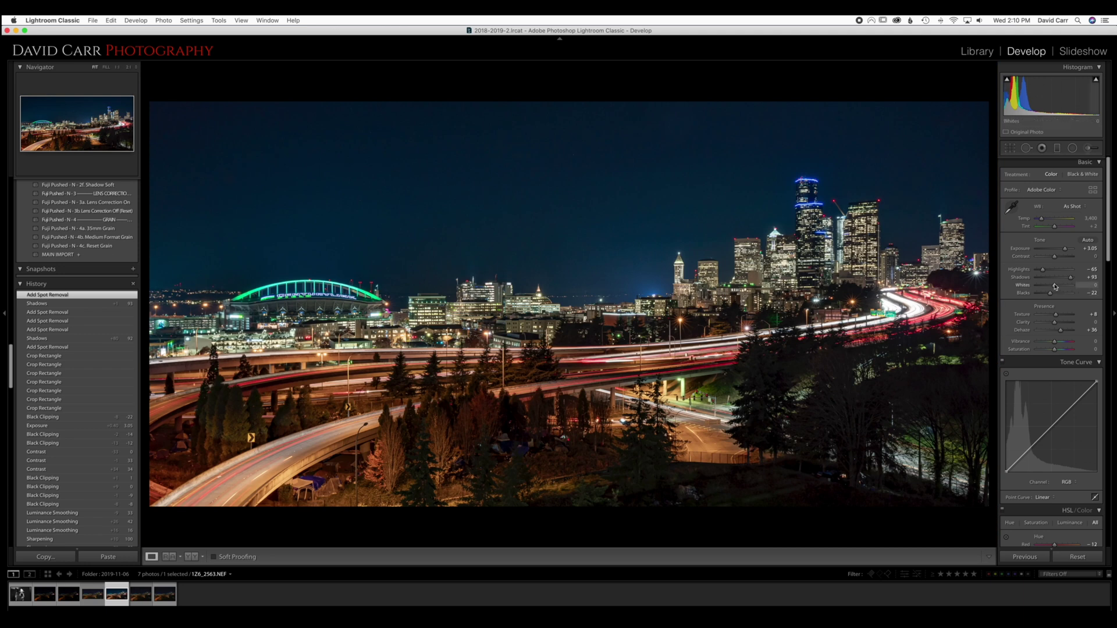
# Lower Shadows to +23 and Contrast to -22.
pyautogui.moveTo(1071, 278); pyautogui.dragTo(1059, 279)
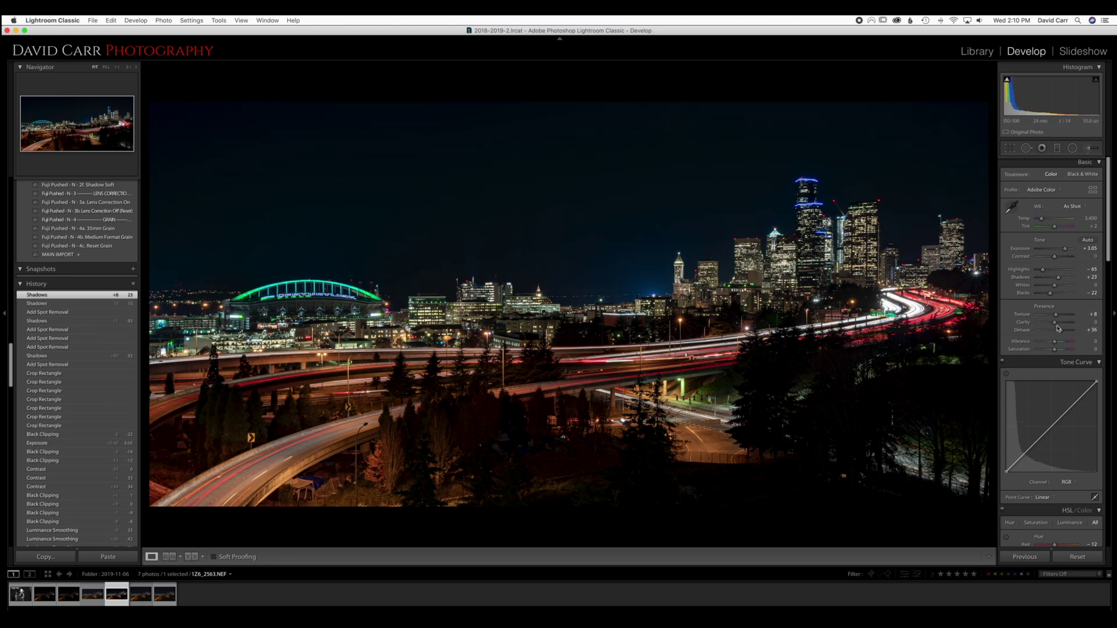
pyautogui.click(1055, 260)
pyautogui.moveTo(1055, 261); pyautogui.dragTo(1051, 260)
# Try lowering the Blue saturation to -99 and reset it to 0.
pyautogui.scroll(-5, 1056, 286)
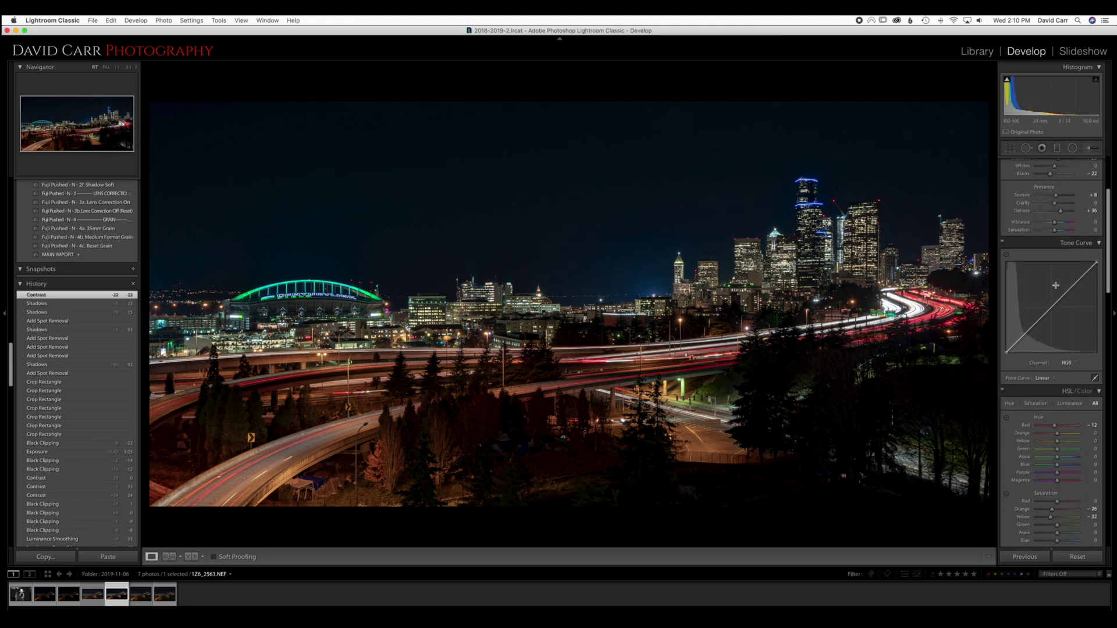
pyautogui.scroll(-6, 1056, 285)
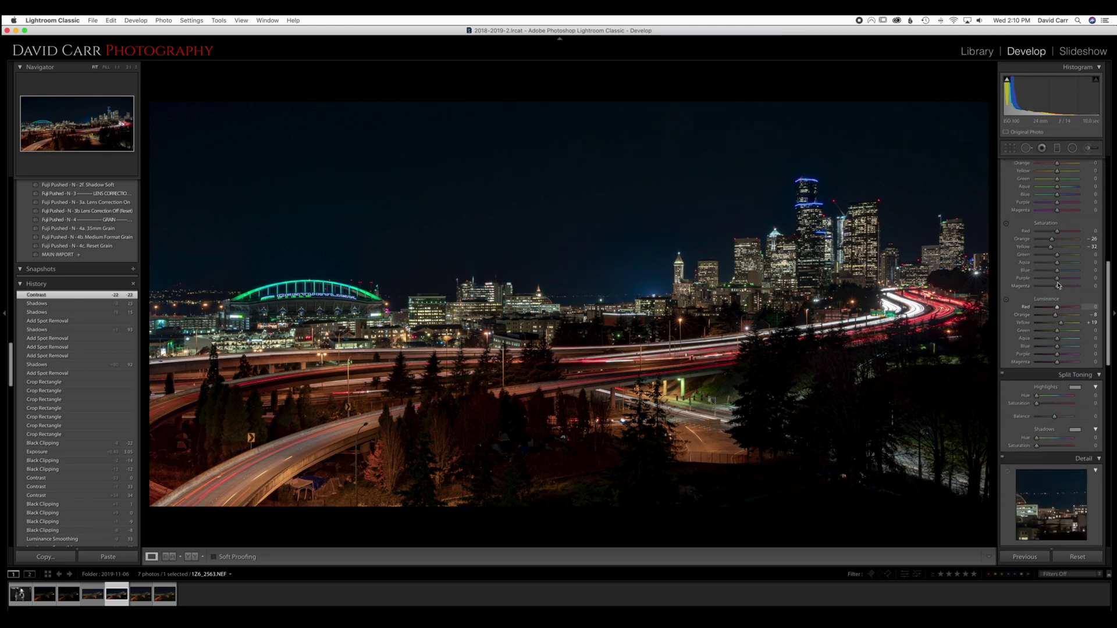
pyautogui.click(1058, 271)
pyautogui.moveTo(1054, 271); pyautogui.dragTo(1039, 272)
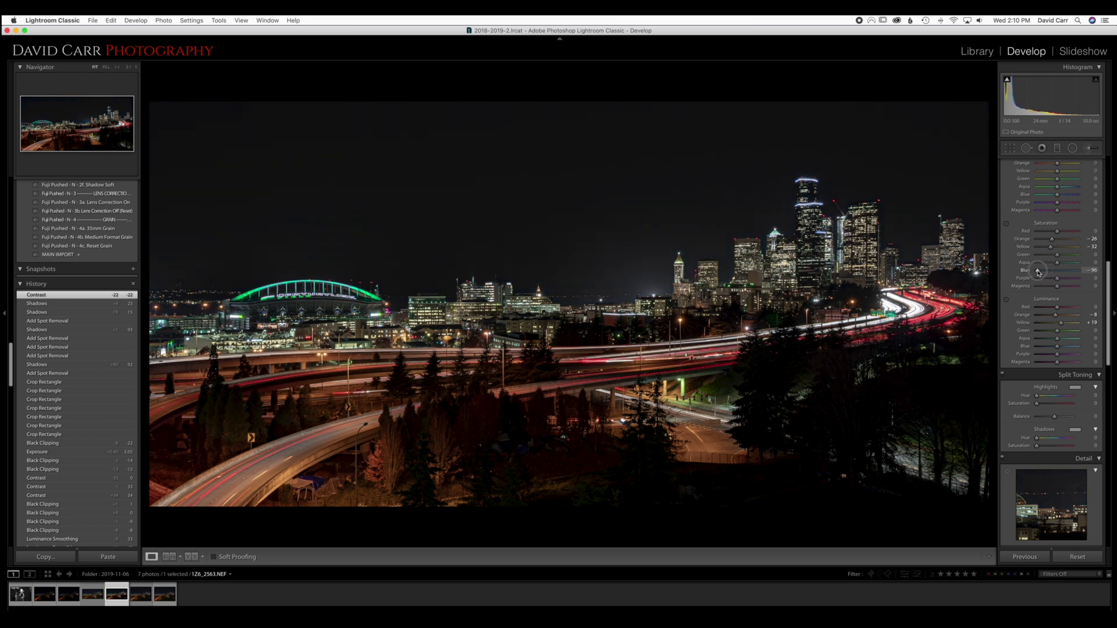
pyautogui.moveTo(1039, 272); pyautogui.dragTo(1057, 272)
pyautogui.doubleClick(1057, 273)
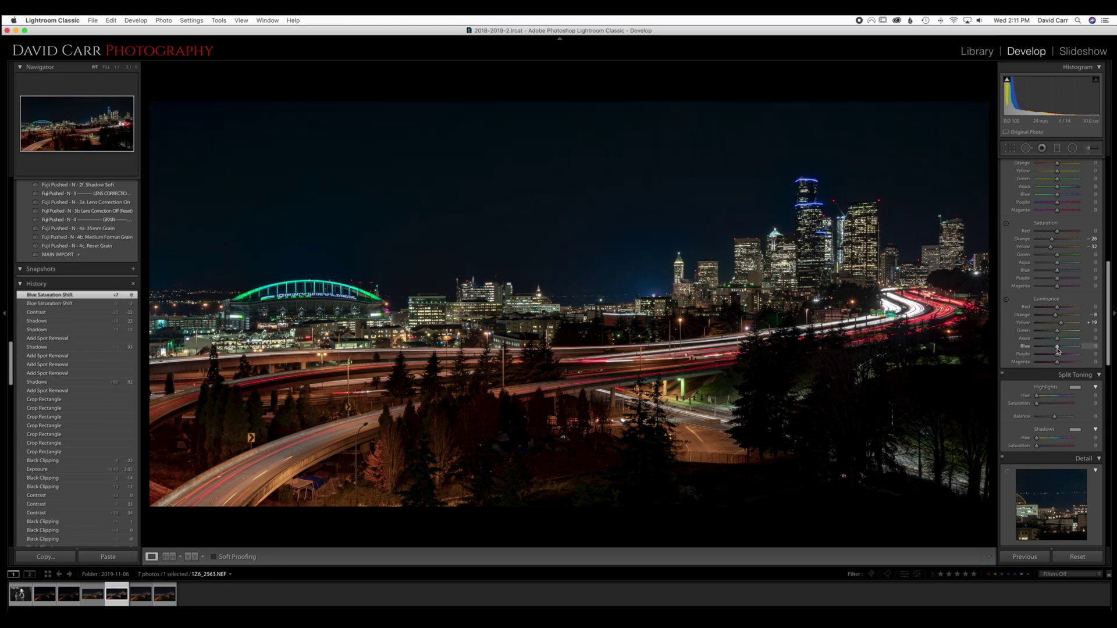
# Lower the Blue luminance to -30 to darken the blues in the photo.
pyautogui.moveTo(1058, 352)
pyautogui.mouseDown()
pyautogui.moveTo(1020, 349)
pyautogui.moveTo(1047, 349)
pyautogui.mouseUp()
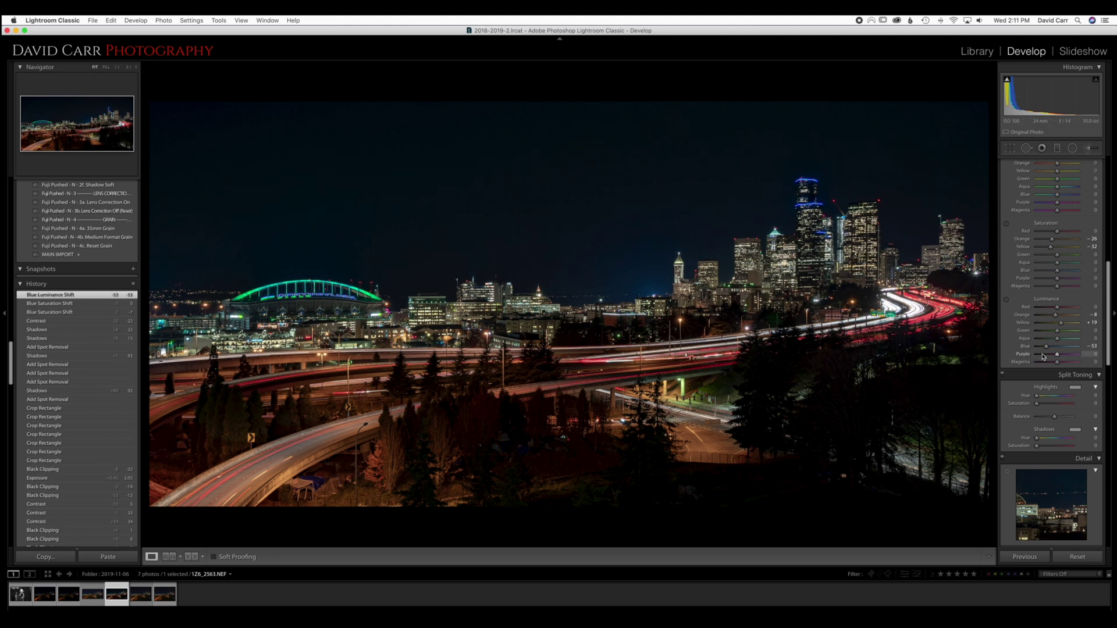
pyautogui.moveTo(1046, 349); pyautogui.dragTo(1053, 349)
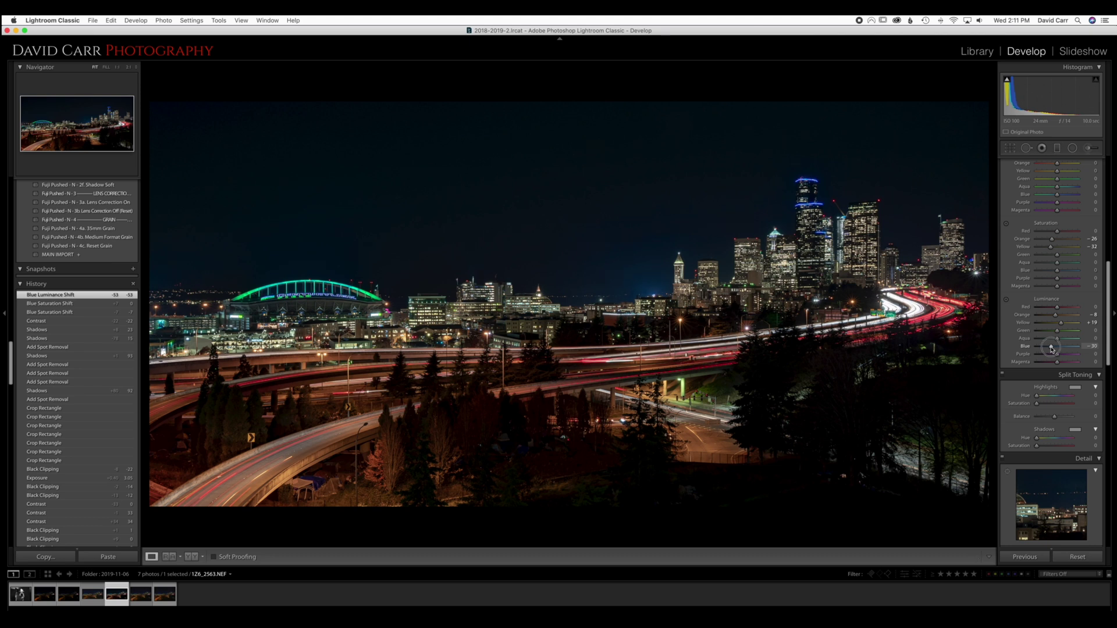
pyautogui.moveTo(1051, 348); pyautogui.dragTo(1052, 348)
# Compare stronger Vibrance settings on the photo and set Vibrance to +59.
pyautogui.scroll(15, 1057, 350)
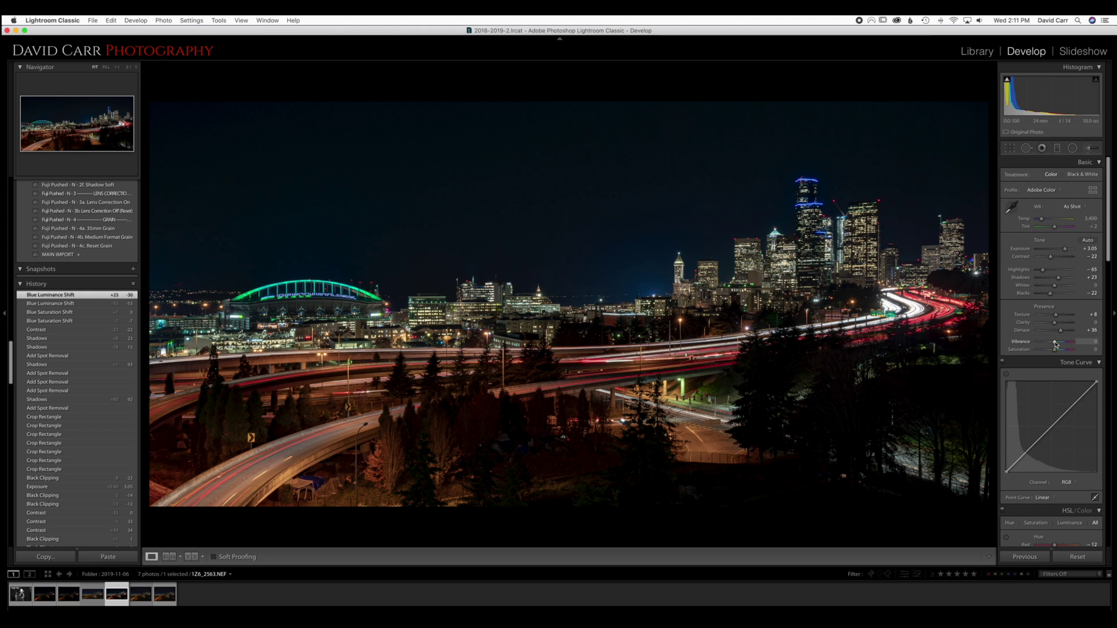
pyautogui.click(1055, 344)
pyautogui.moveTo(1056, 344); pyautogui.dragTo(1064, 345)
pyautogui.moveTo(1065, 345); pyautogui.dragTo(1073, 347)
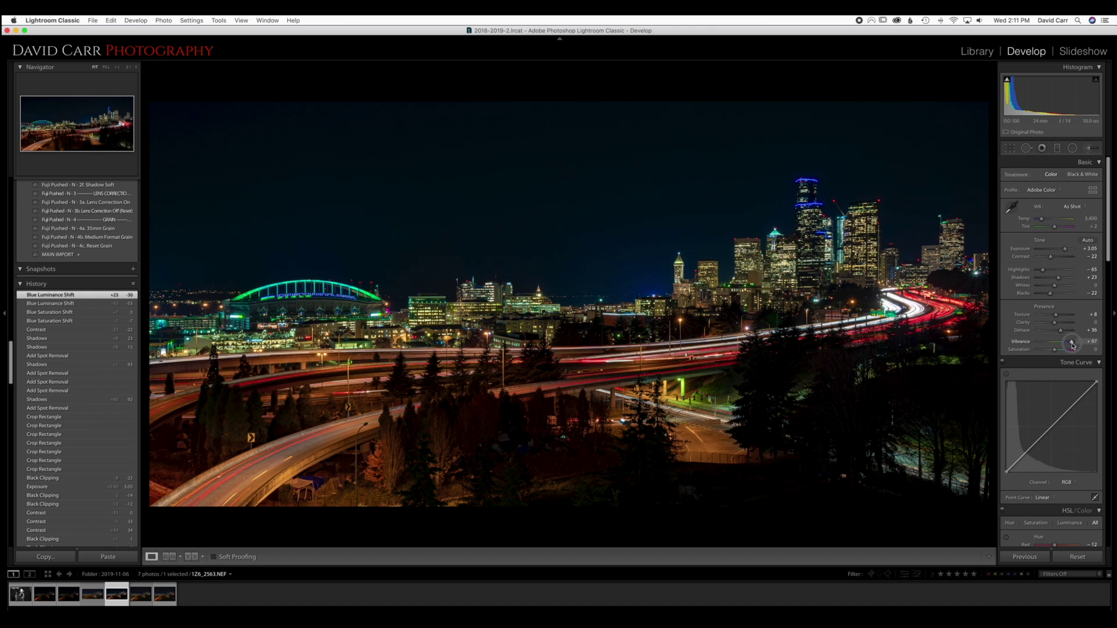
pyautogui.moveTo(1073, 346); pyautogui.dragTo(1065, 345)
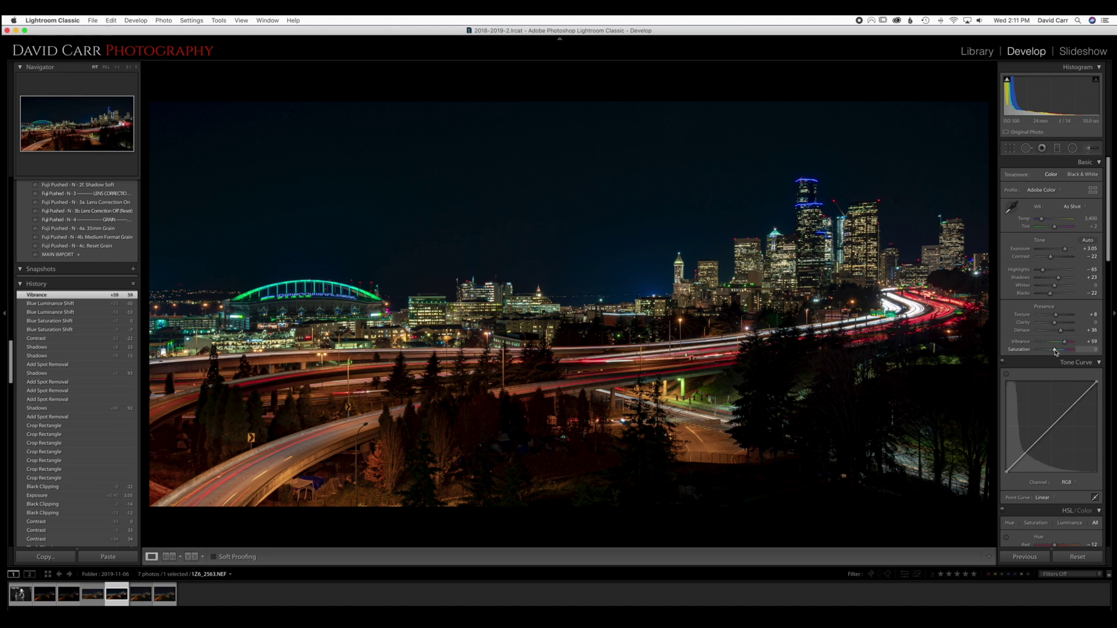
# Raise Saturation to +5 and preview the photo against a black surround.
pyautogui.click(1055, 351)
pyautogui.moveTo(1055, 351); pyautogui.dragTo(1057, 352)
pyautogui.moveTo(1057, 353); pyautogui.dragTo(1056, 352)
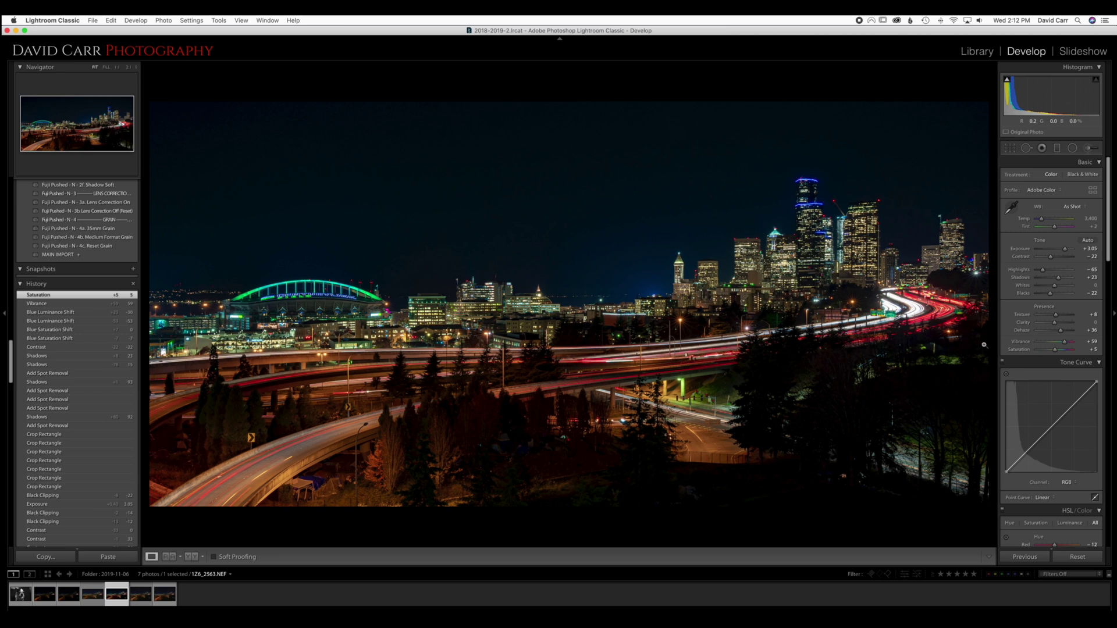
pyautogui.press('l')
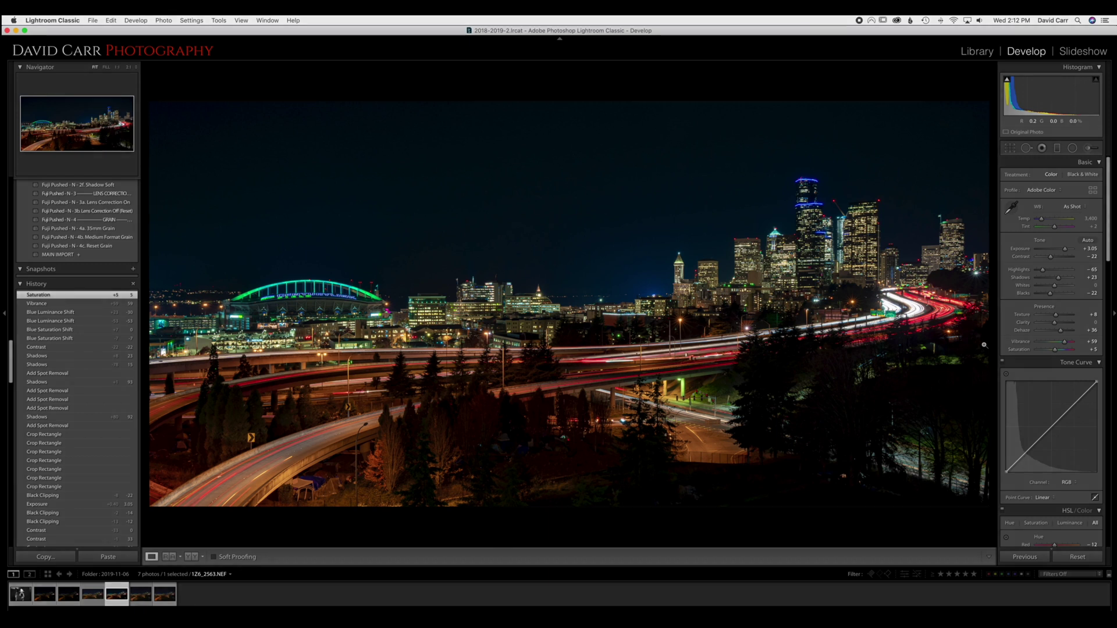
pyautogui.press('l')
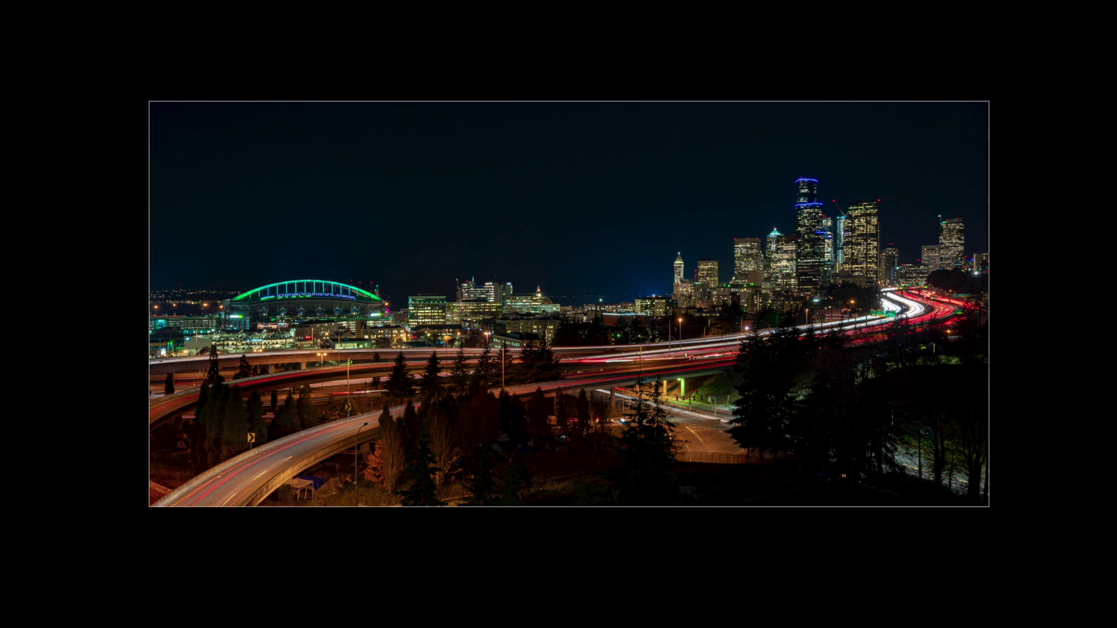